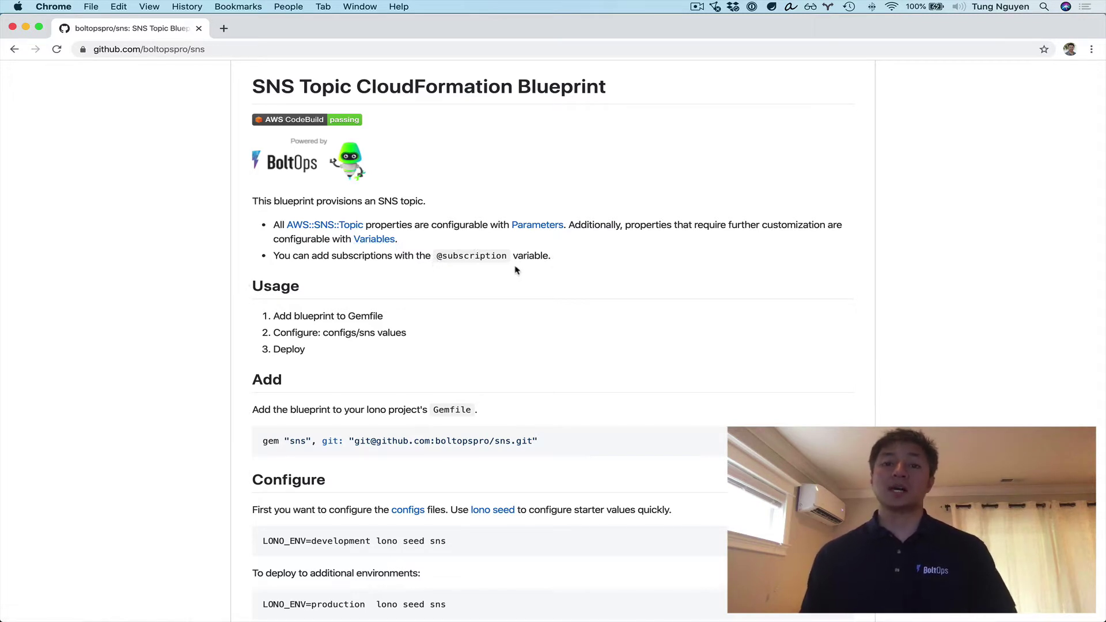
scroll(516, 270, "down", 5)
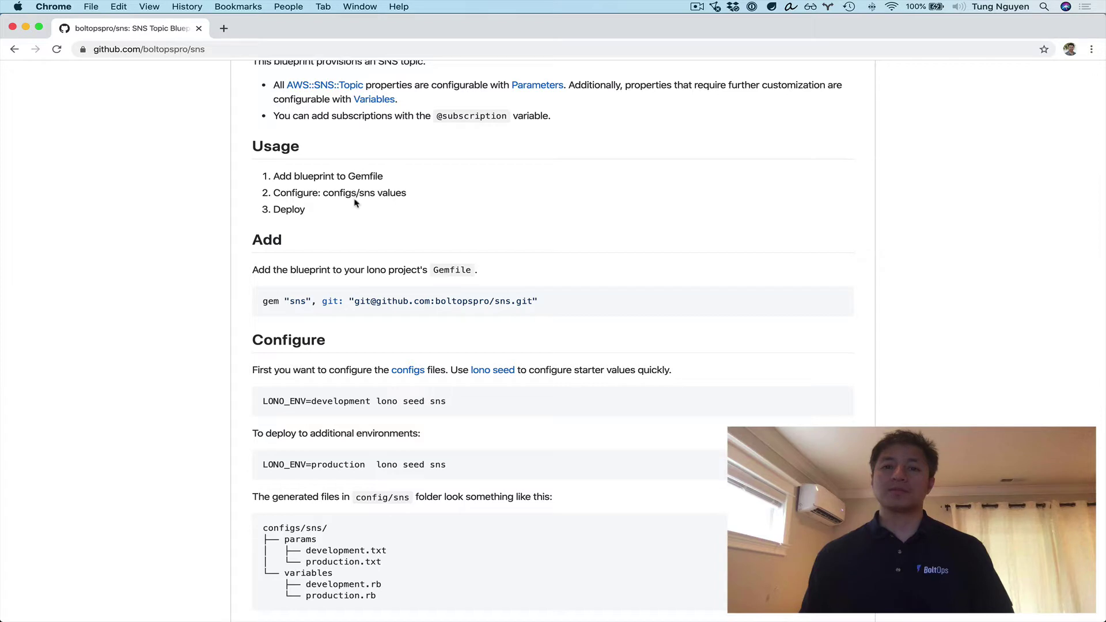
scroll(329, 219, "down", 3)
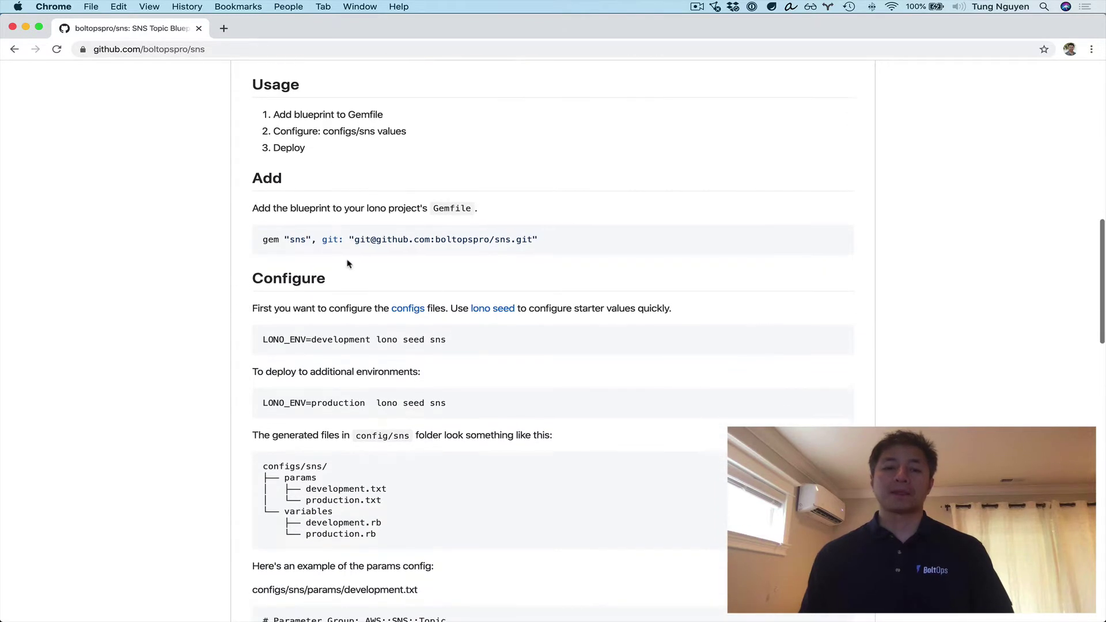
scroll(359, 267, "down", 6)
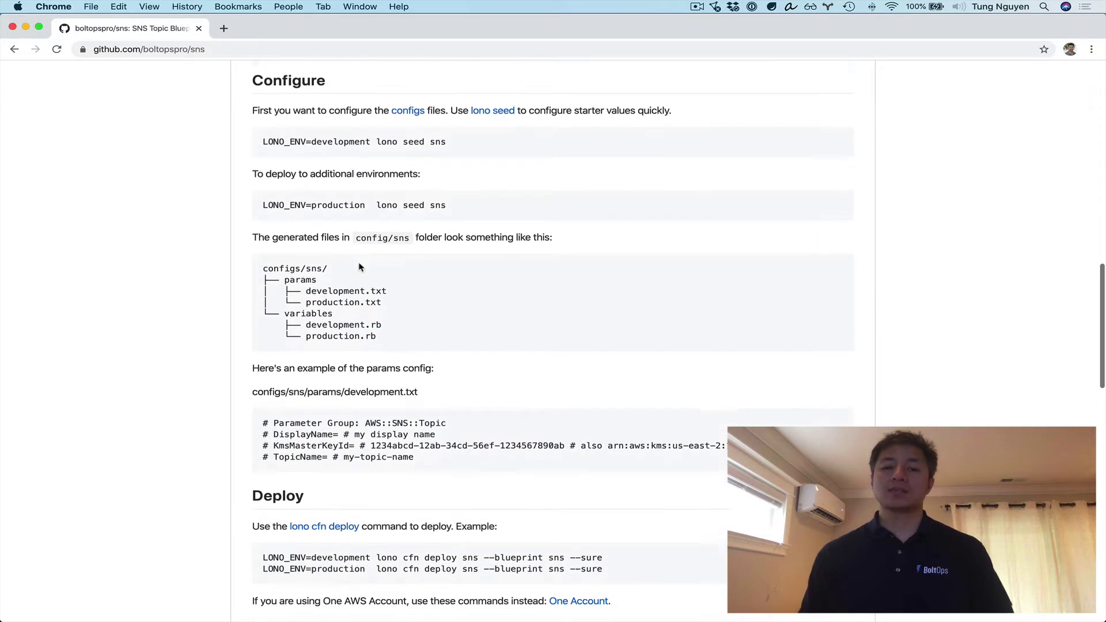
scroll(407, 308, "down", 3)
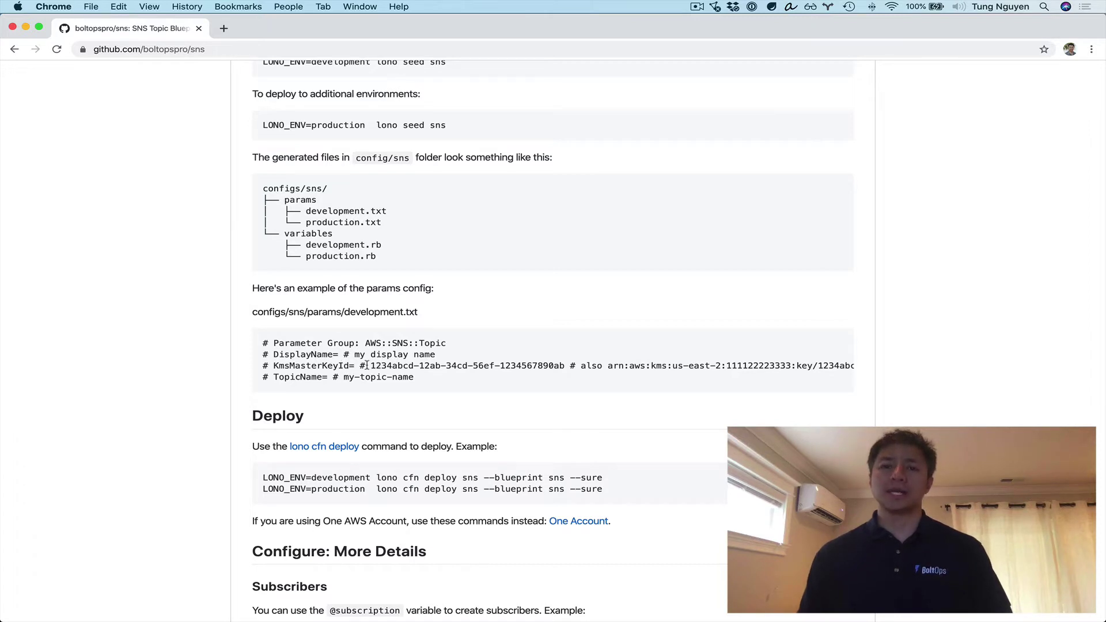
scroll(394, 366, "down", 3)
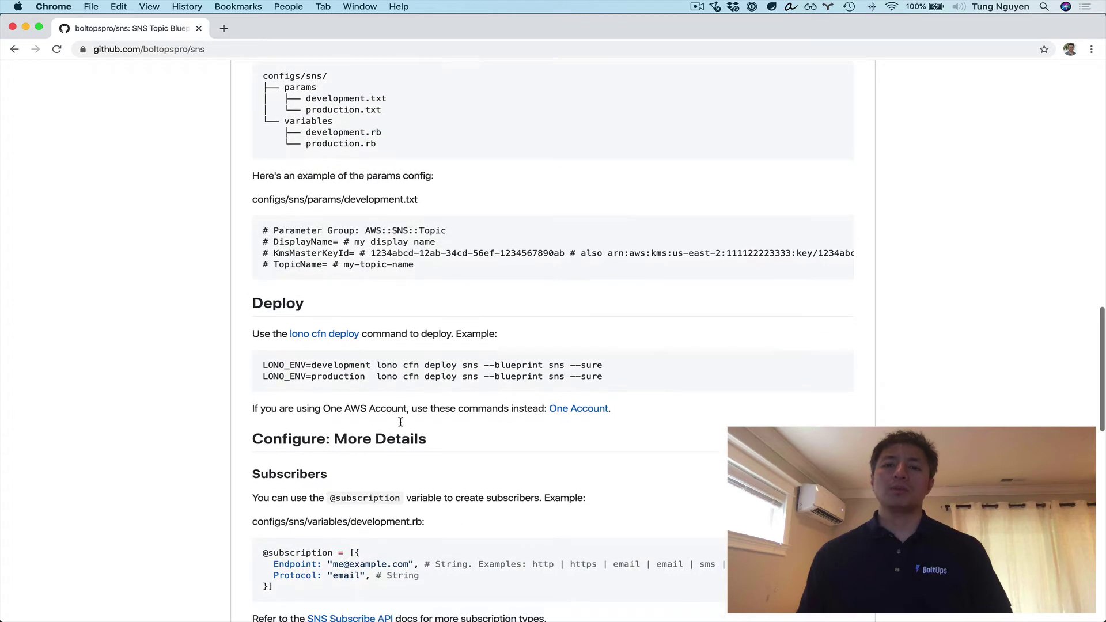
scroll(416, 403, "down", 7)
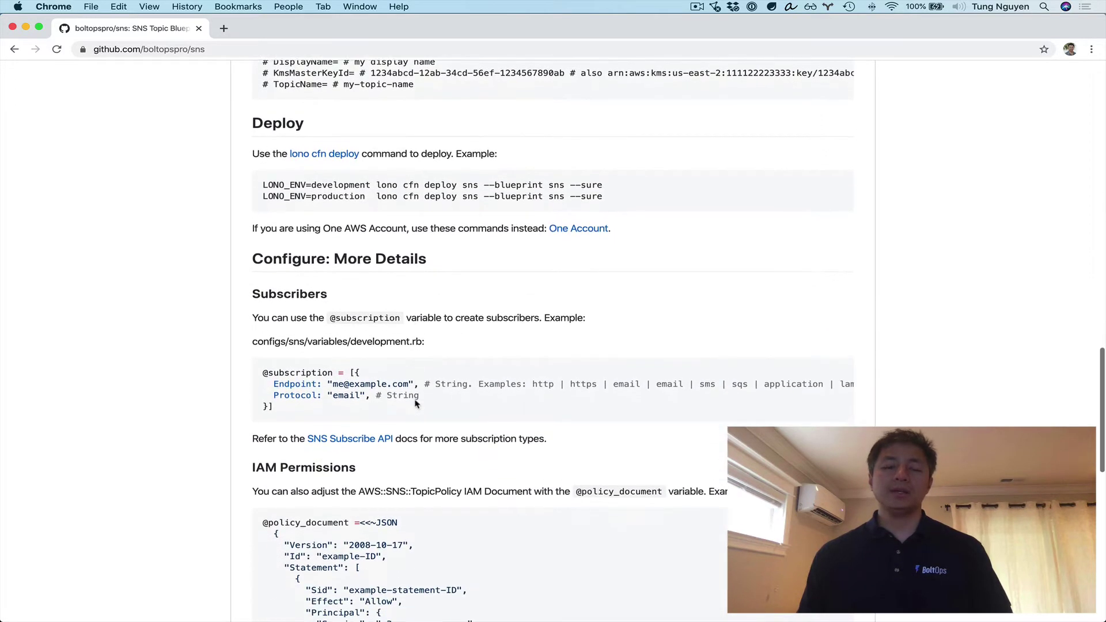
scroll(415, 404, "down", 2)
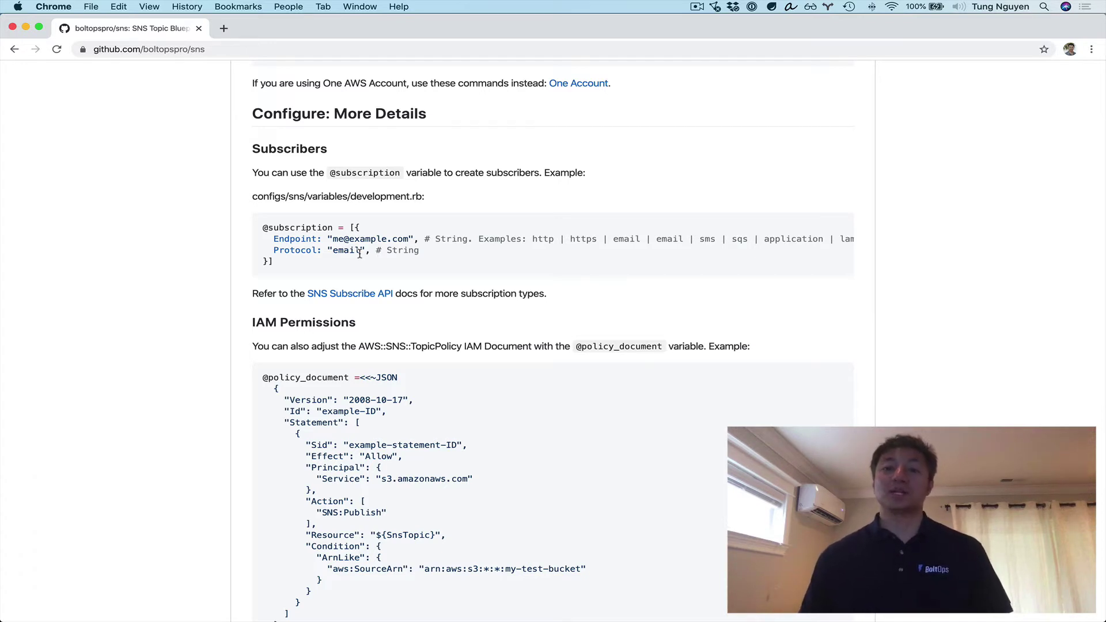
- Highlight the SNS:Publish policy line and the stack name news in the deploy command
scroll(360, 254, "down", 5)
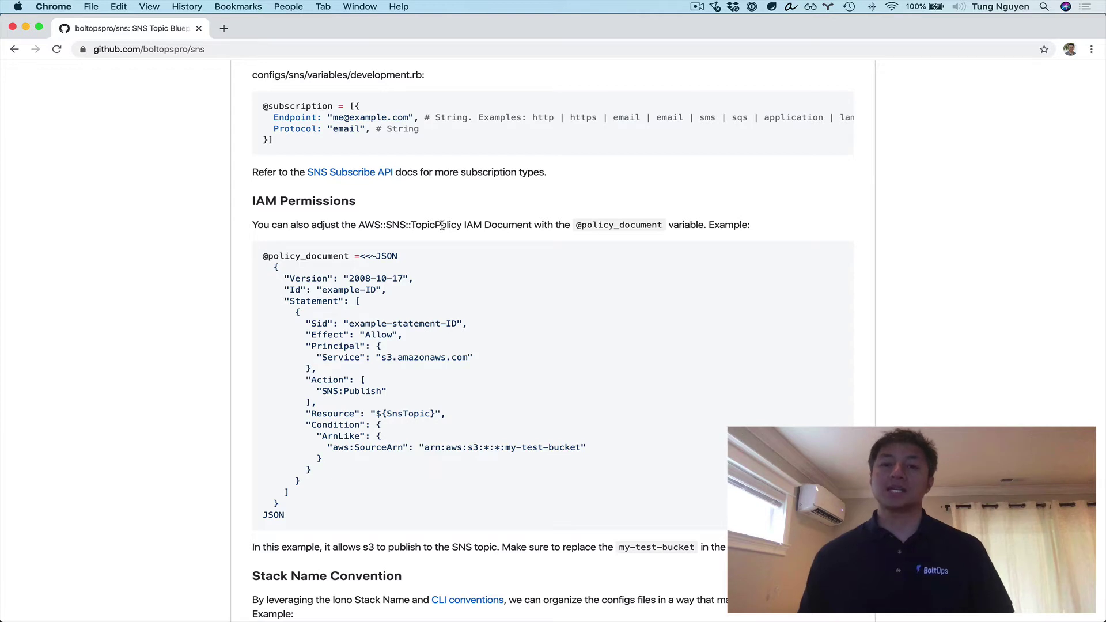
scroll(442, 274, "down", 2)
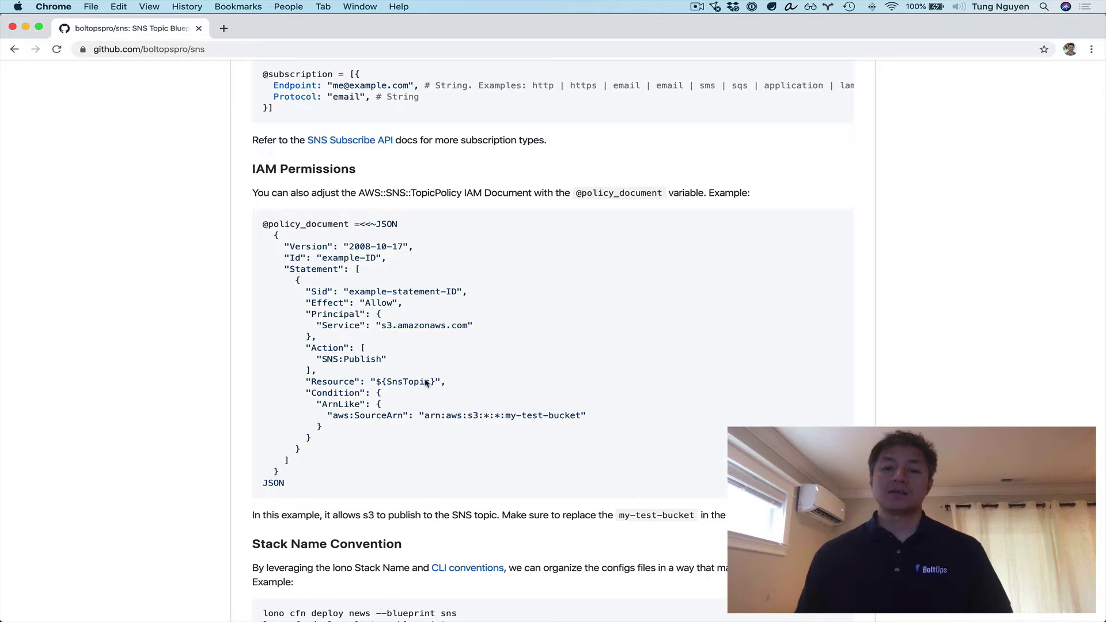
triple_click(347, 359)
left_click(515, 476)
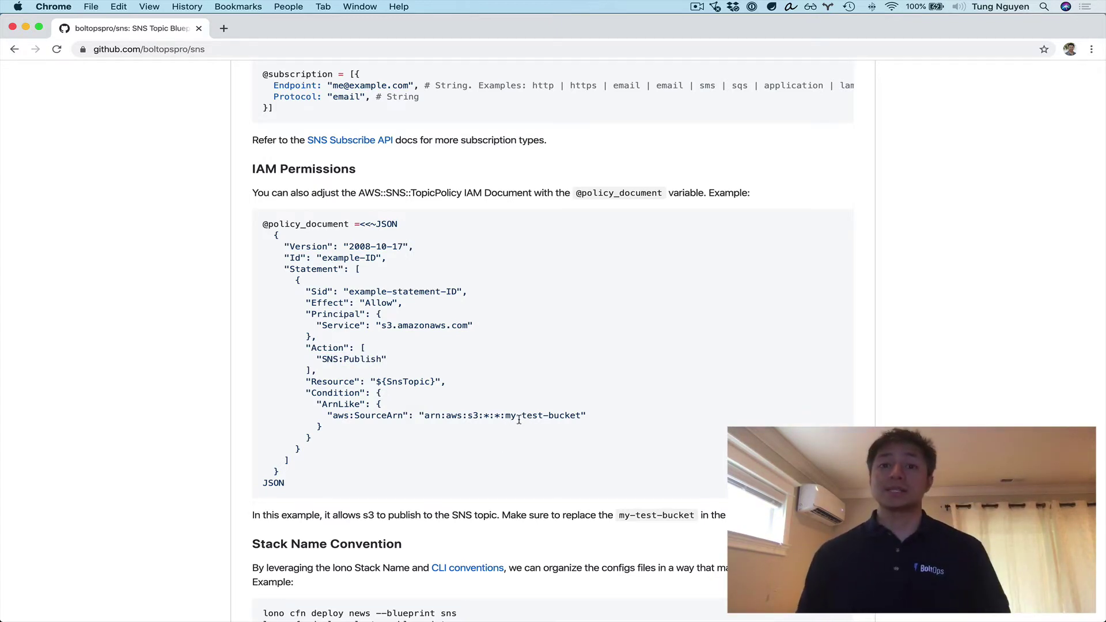
scroll(519, 420, "down", 3)
scroll(519, 423, "down", 7)
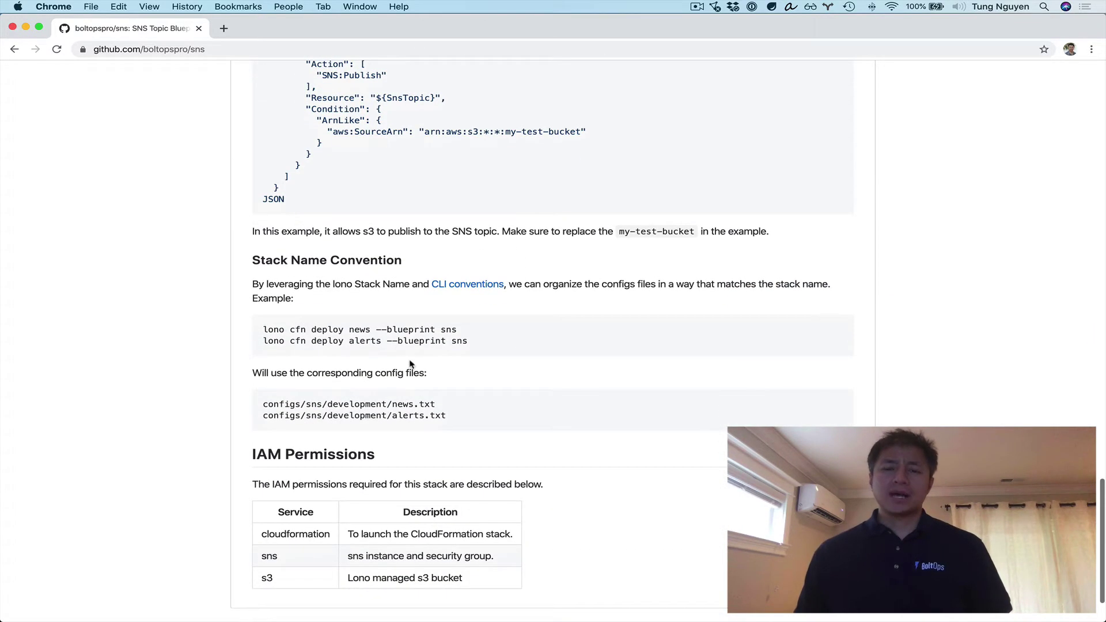
double_click(359, 330)
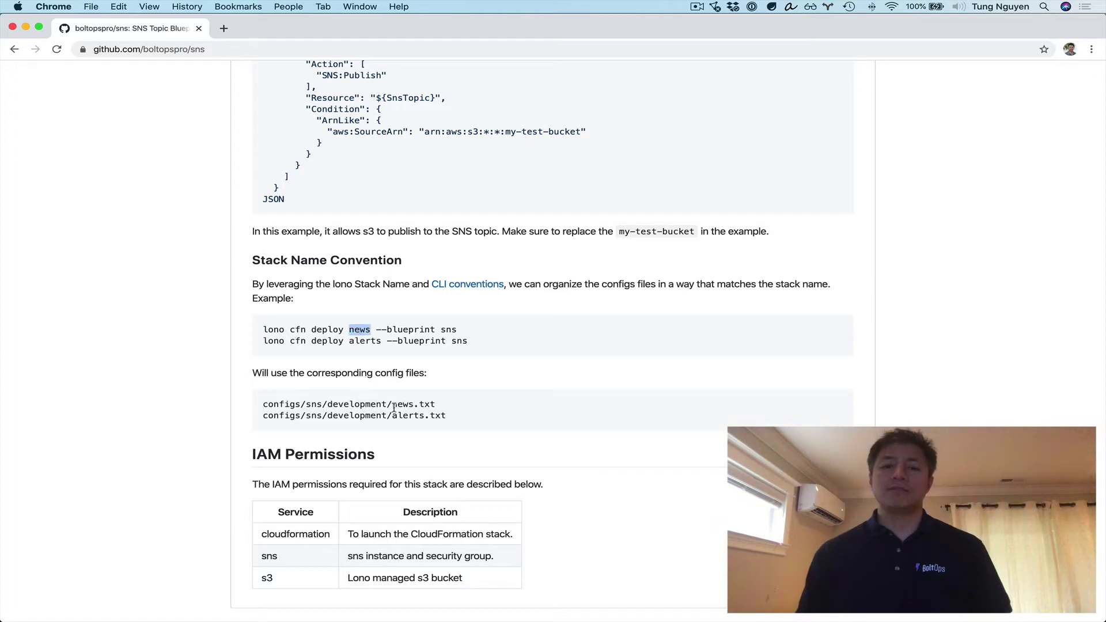
left_click(428, 420)
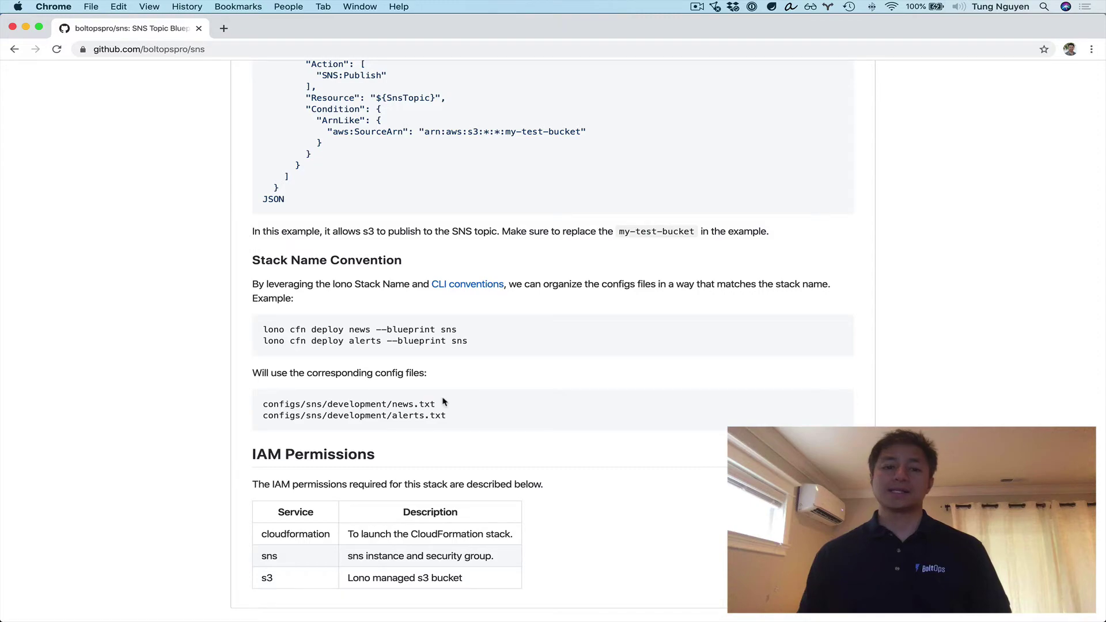
- Copy the gem "sns" line from the README's Add section
scroll(444, 402, "down", 15)
scroll(445, 402, "up", 5)
triple_click(427, 190)
key("super+c")
key("ctrl+Up")
- Paste the gem "sns" line into the Cloud9 Gemfile and save it
left_click(290, 417)
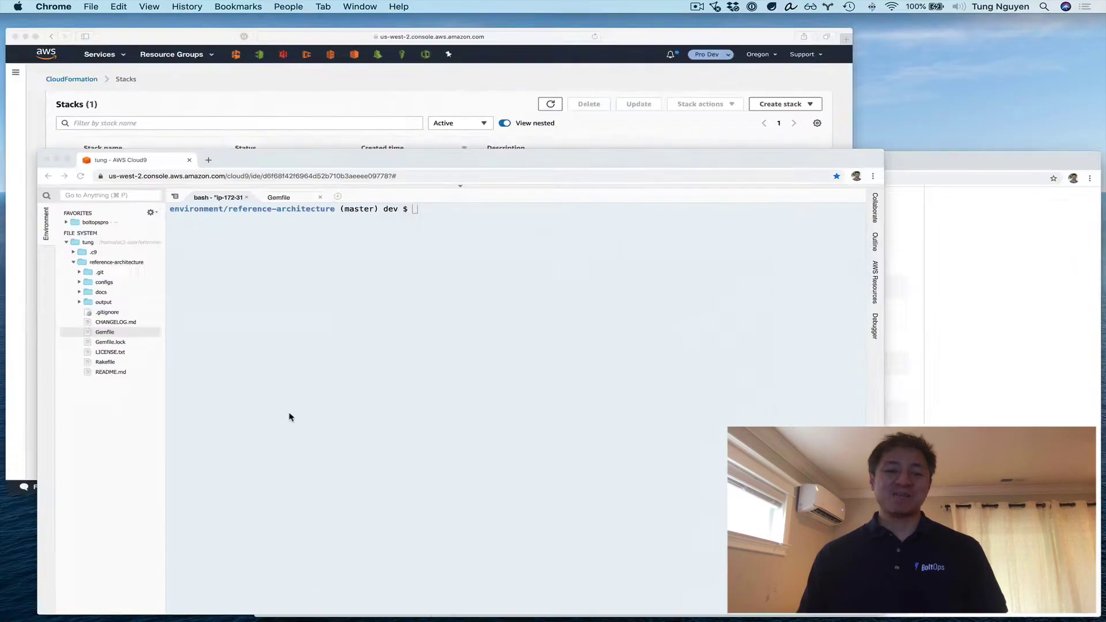
double_click(85, 254)
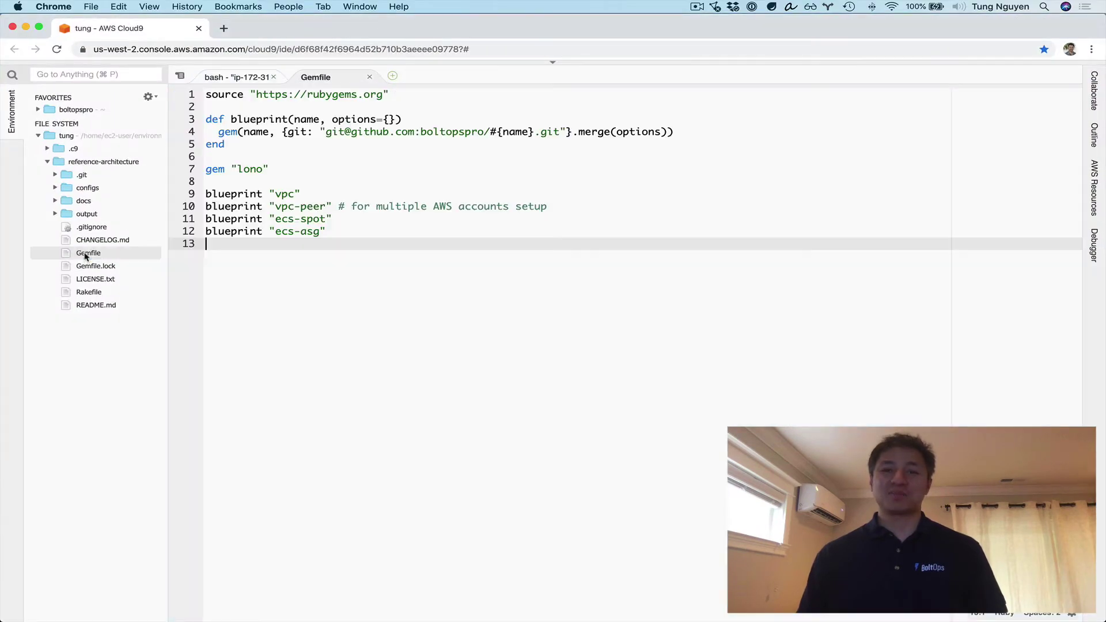
key("Return")
key("super+v")
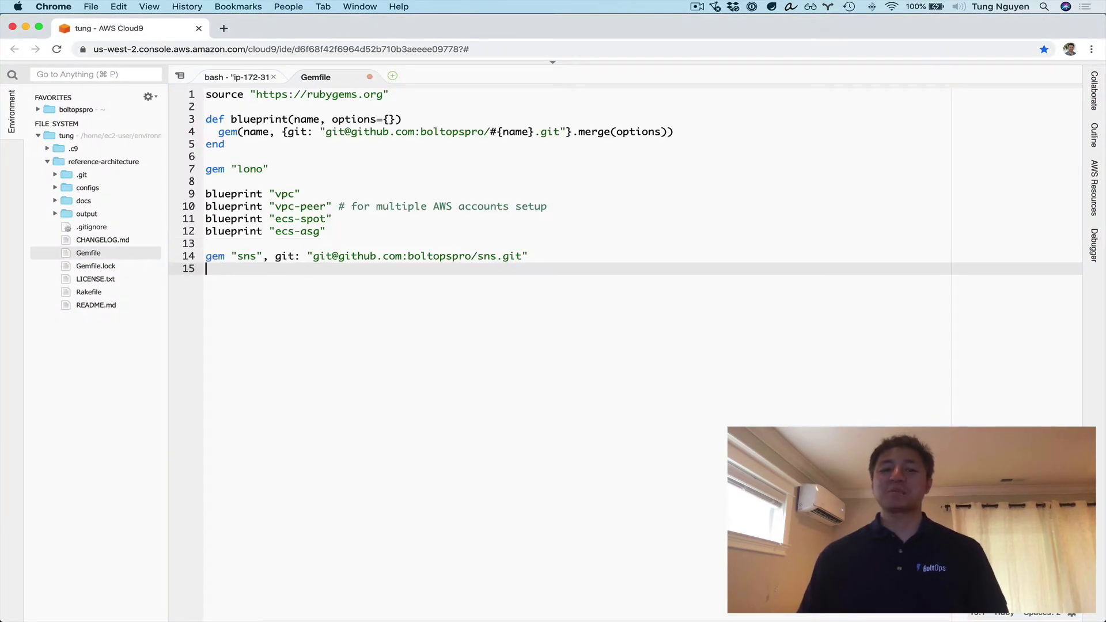
key("super+s")
- Replace the gem line with a blueprint "sns" entry modelled on blueprint ecs-asg
left_click(206, 255)
key("super+slash")
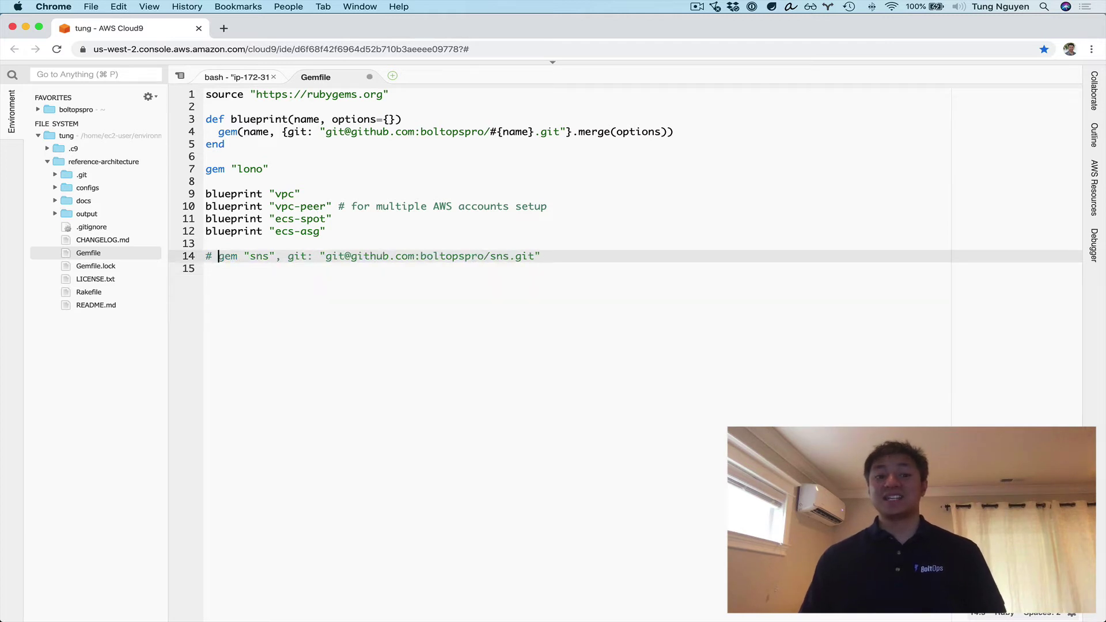
key("Up")
key("Up")
key("shift+End")
key("super+c")
key("Down")
key("Down")
key("Down")
key("super+v")
key("Left")
key("alt+shift+Left")
key("alt+shift+Left")
type("sns")
key("Up")
key("super+d")
key("End")
key("Return")
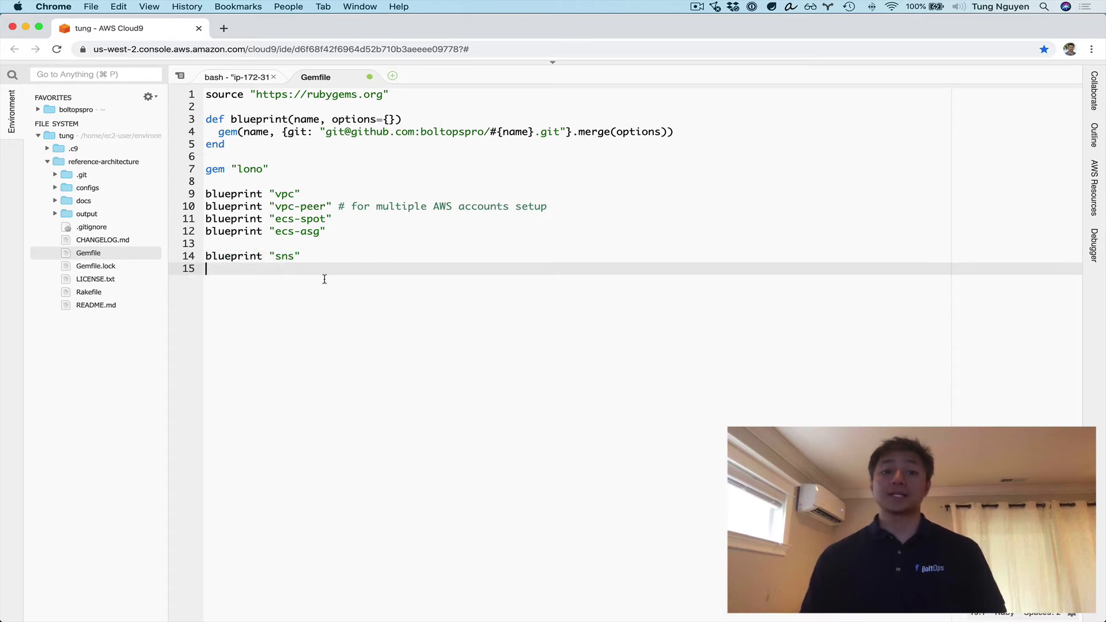
- Run bundle to install the blueprint, then lono seed sns to generate config files
left_click(236, 77)
type("bundle")
key("Return")
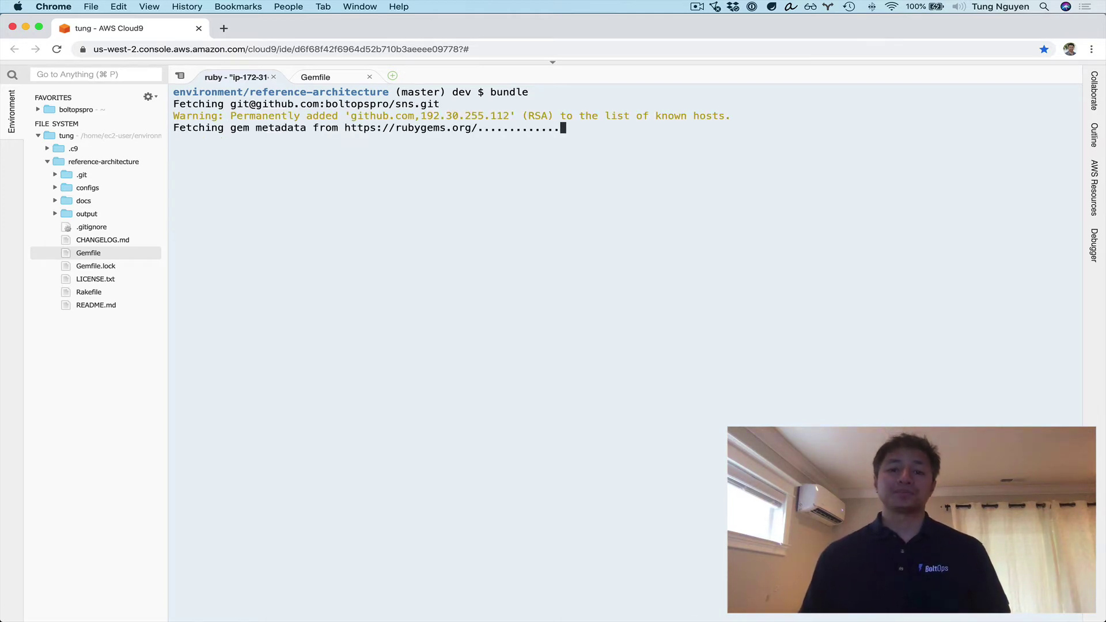
type("lono seed ssn")
key("BackSpace")
key("BackSpace")
type("ns")
key("ctrl+l")
key("Return")
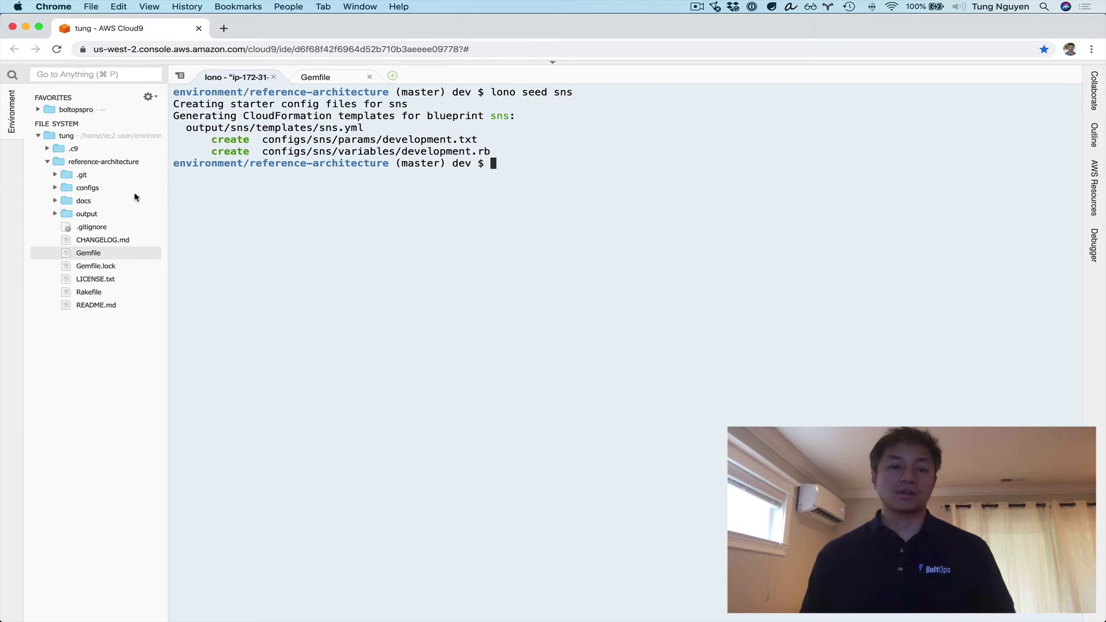
- Open the sns params development.txt in a pane beside the terminal with SH syntax
left_click(56, 188)
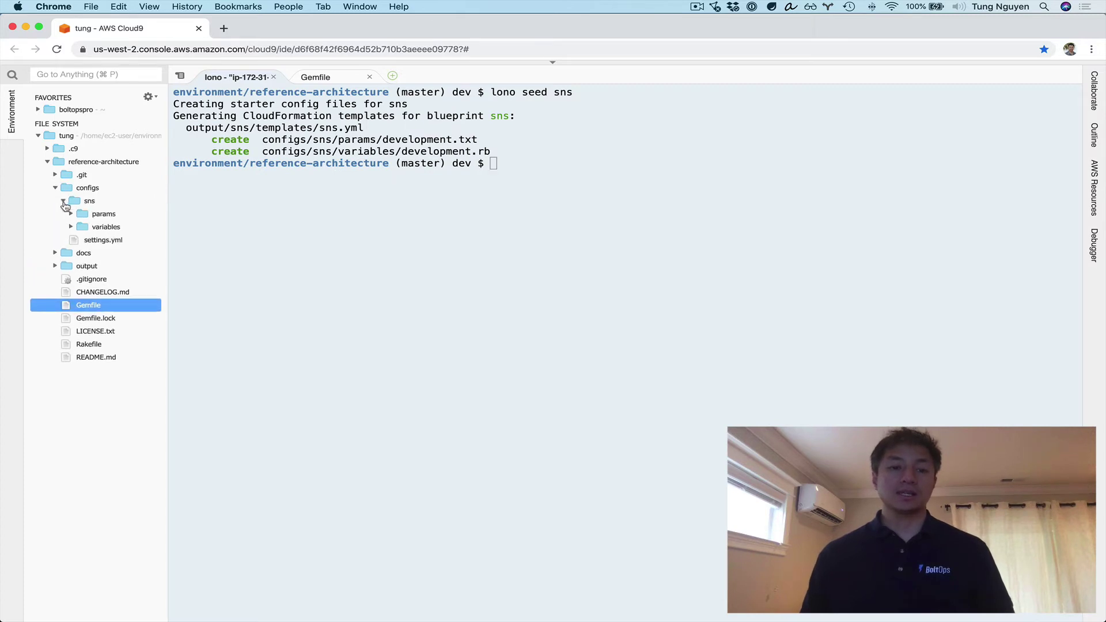
left_click(70, 213)
left_click(71, 240)
left_click(122, 231)
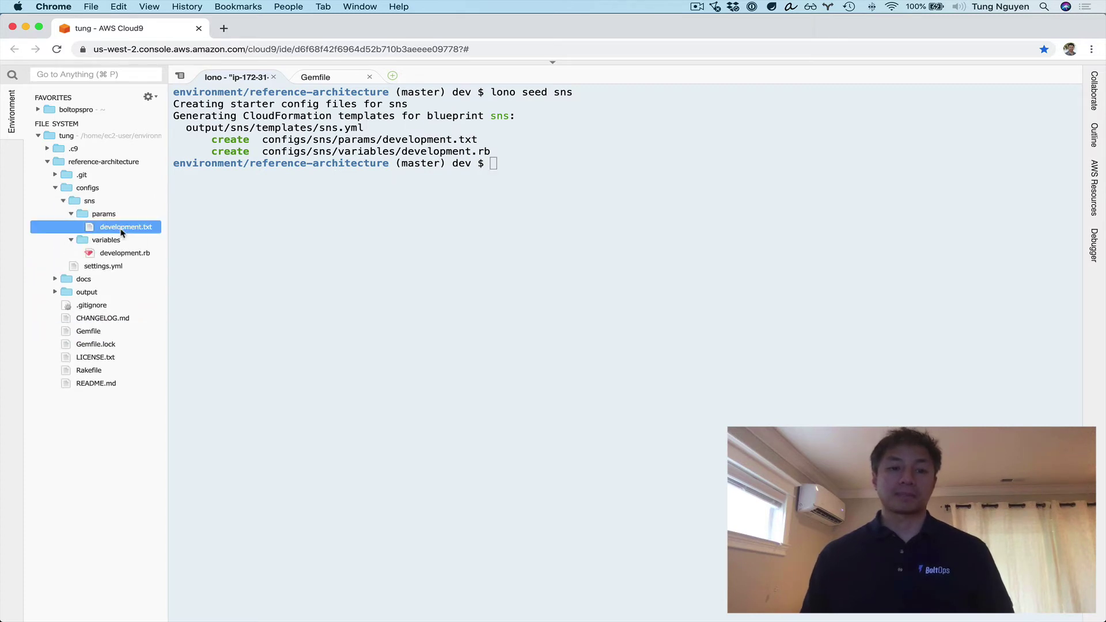
double_click(122, 228)
left_click_drag(481, 78, 947, 522)
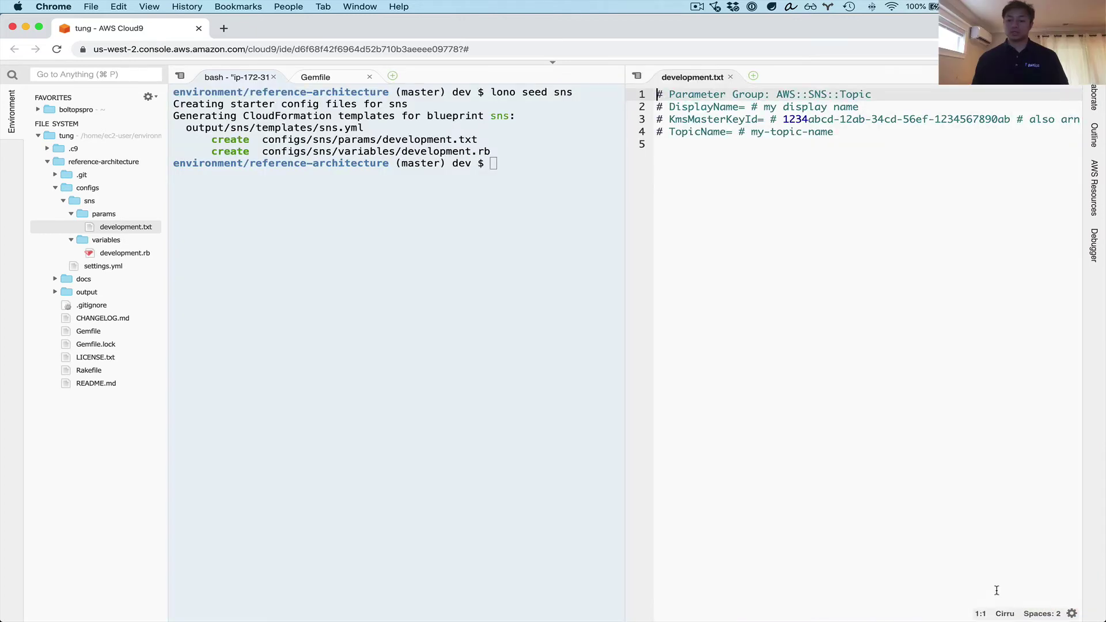
left_click(1005, 612)
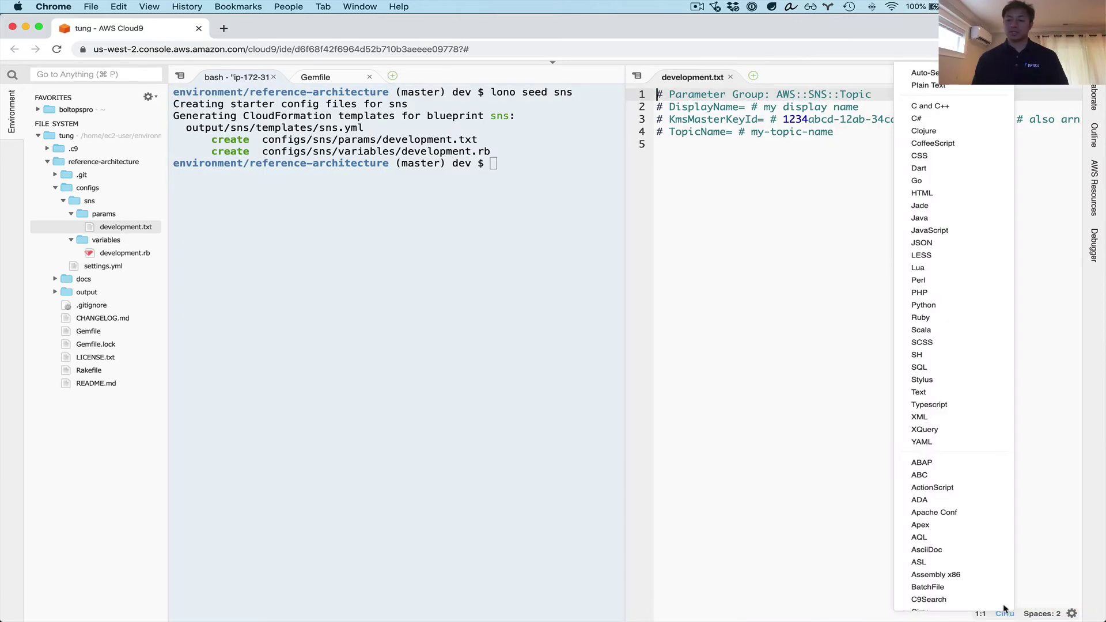
left_click(929, 354)
left_click(875, 333)
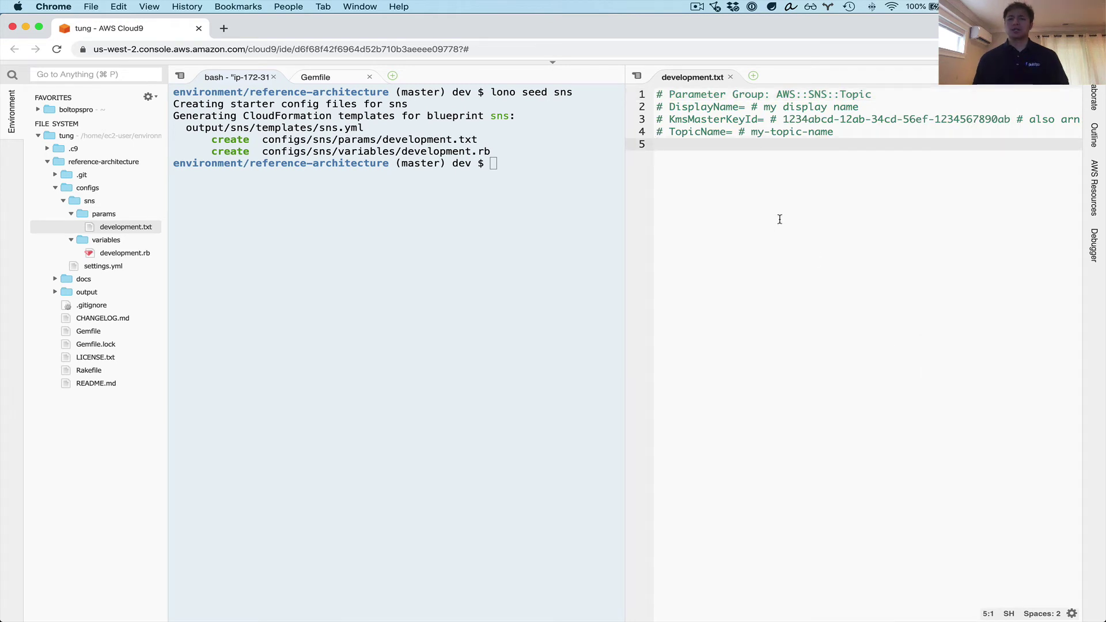
double_click(139, 254)
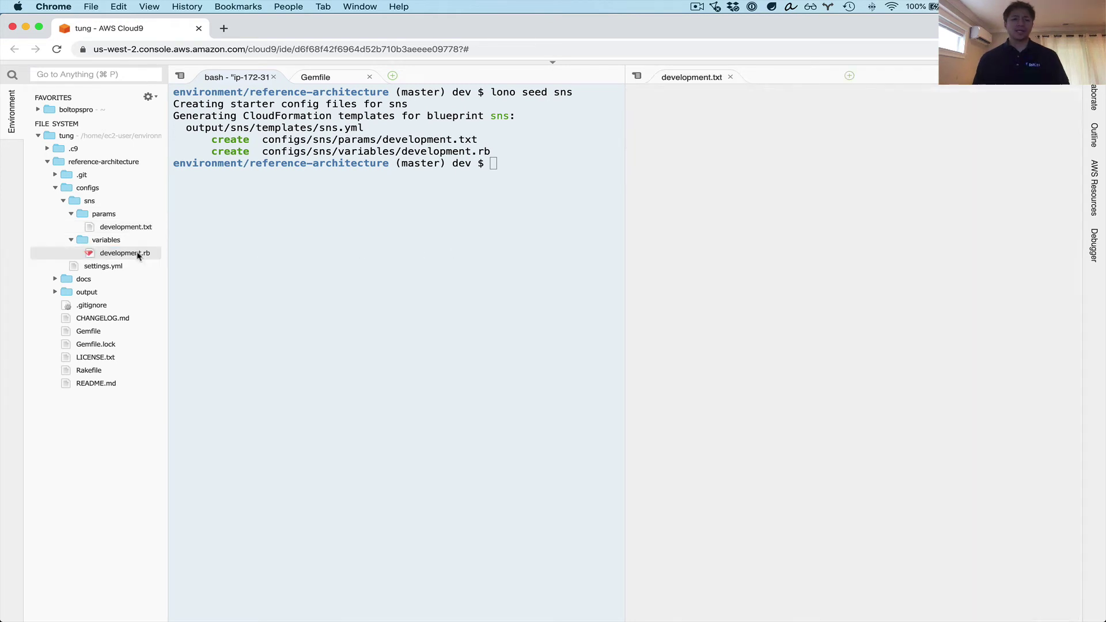
left_click_drag(785, 77, 771, 415)
left_click(802, 243)
key("Up")
key("Up")
key("Up")
key("Up")
key("Up")
key("Up")
key("Up")
key("Up")
key("Up")
key("Up")
key("Up")
key("shift+Down")
key("shift+Down")
key("shift+Down")
key("shift+Down")
key("super+slash")
- Set the subscription endpoint to the user's e-mail address and save development.rb
key("Down")
double_click(753, 119)
double_click(799, 119)
type("boltops")
key("Escape")
key("super+s")
key("Down")
key("super+Left")
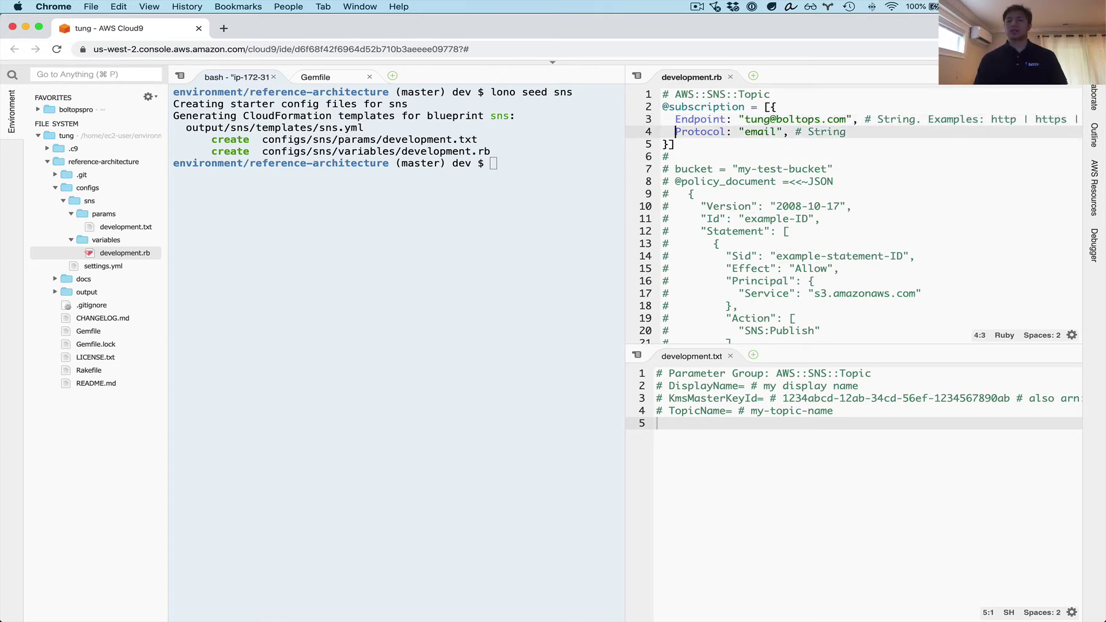
left_click(537, 340)
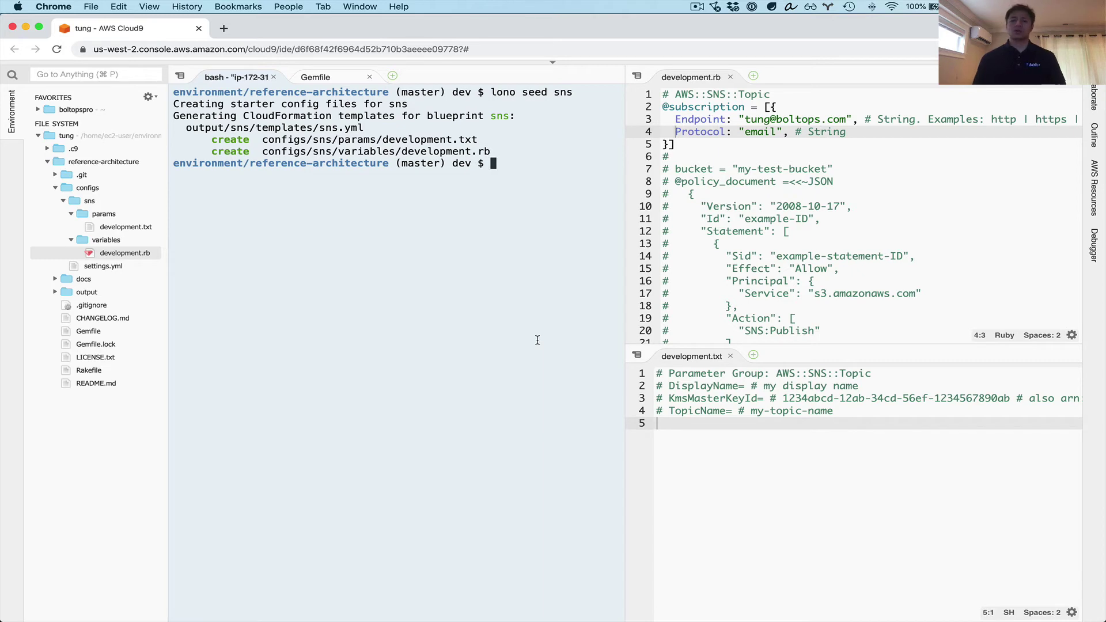
- Run lono cfn deploy sns --sure in a widened terminal to start creating the sns stack
type("lono")
key("BackSpace")
key("BackSpace")
key("BackSpace")
key("BackSpace")
type("lono cfn deploy sns")
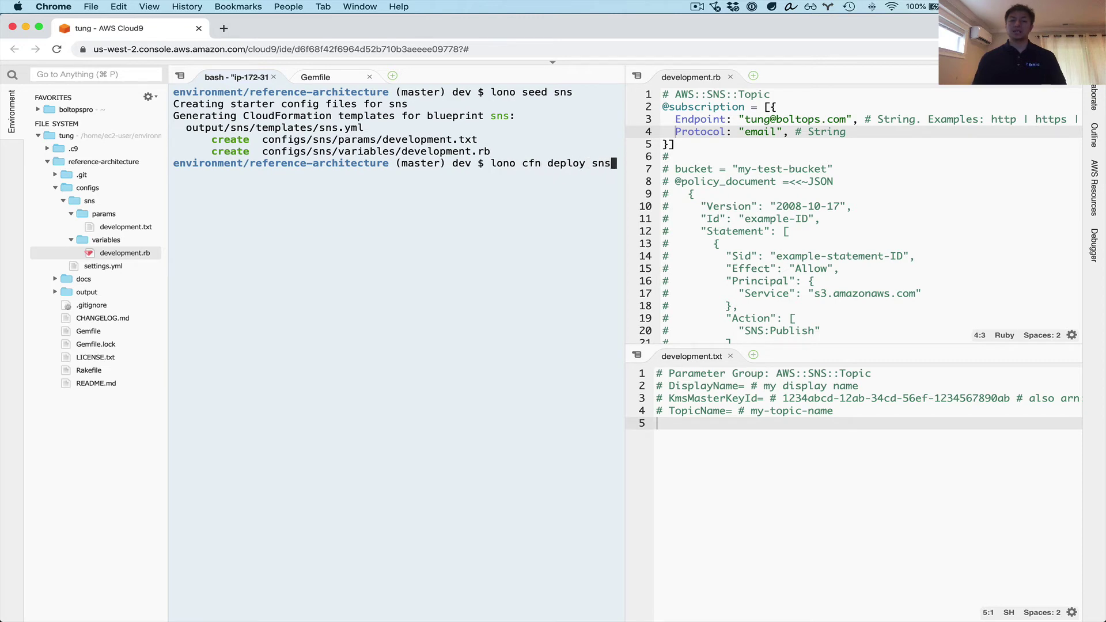
type(" --sure")
left_click_drag(624, 287, 763, 291)
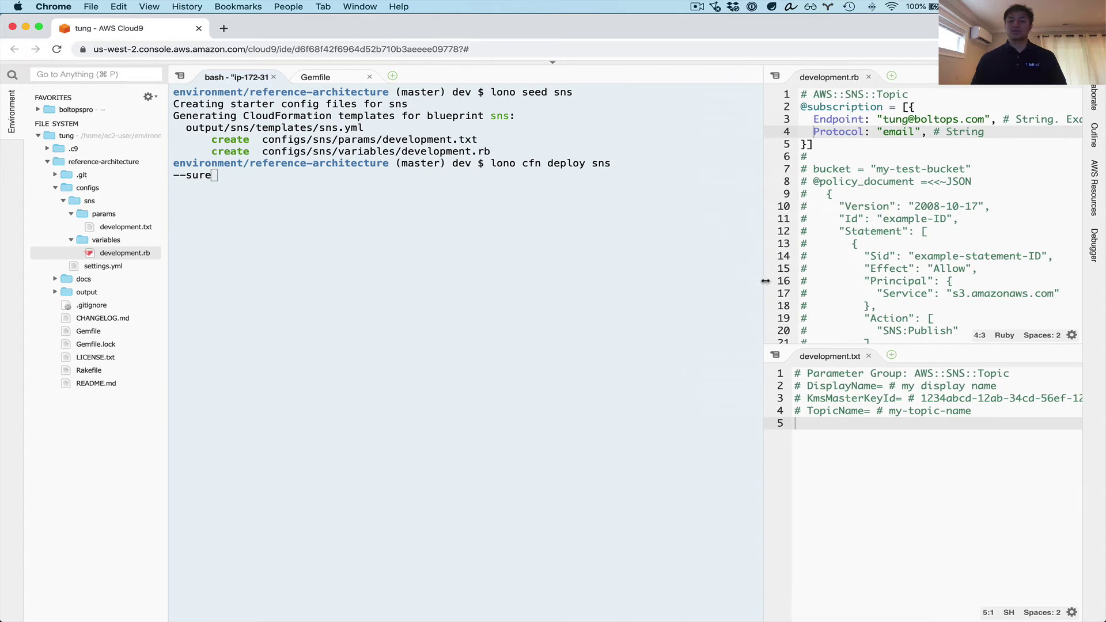
key("Return")
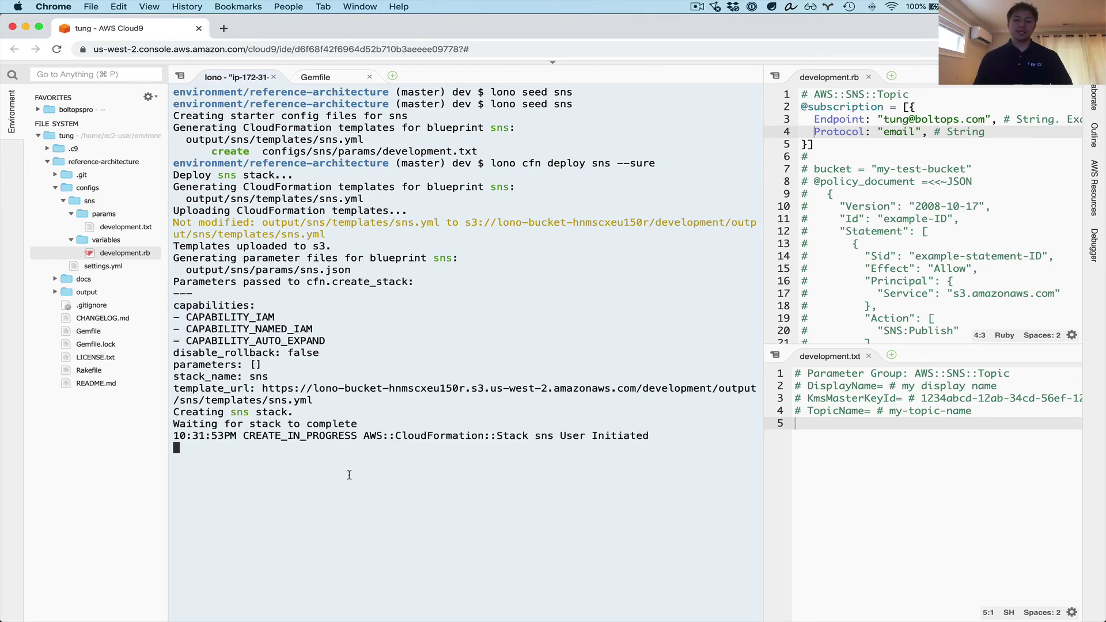
- Refresh Stacks, open the sns stack's Events and refresh until CREATE_COMPLETE appears
key("ctrl+Up")
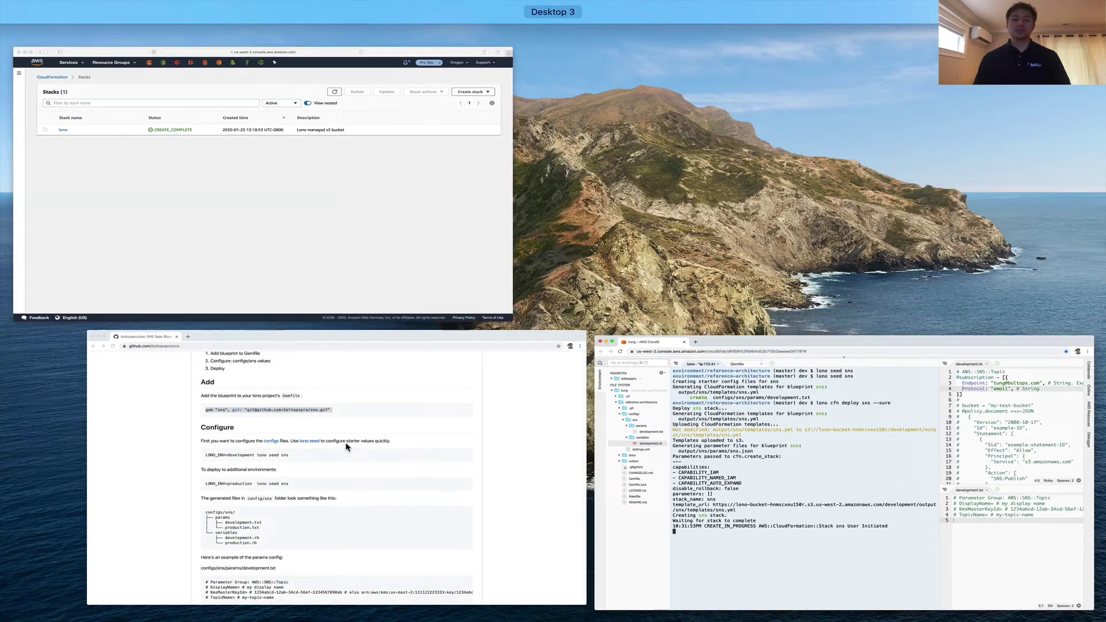
left_click(385, 257)
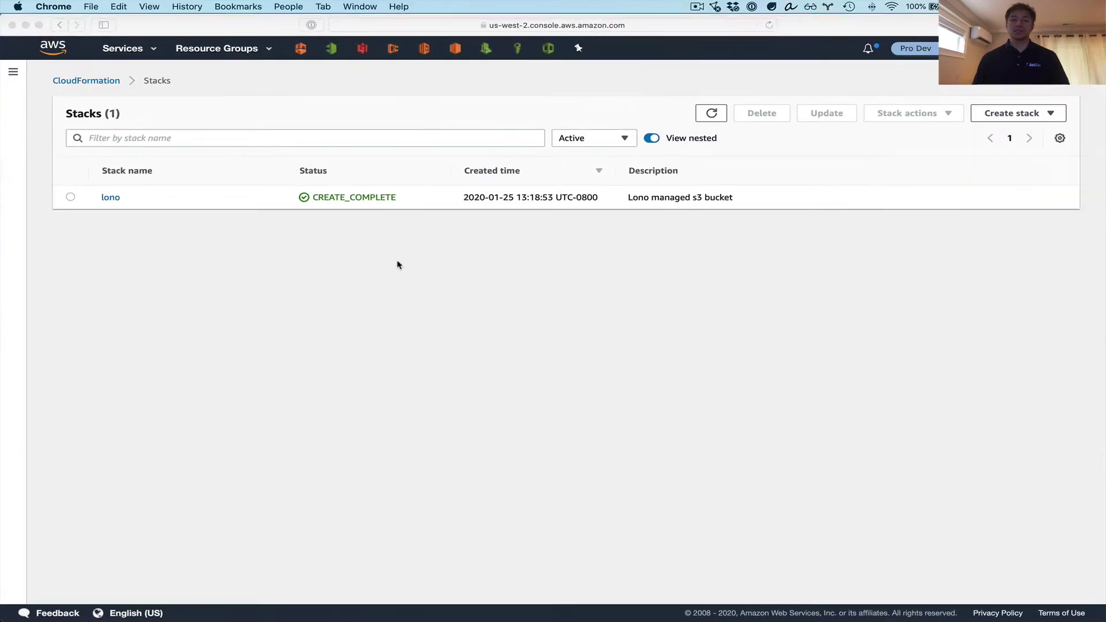
left_click(711, 113)
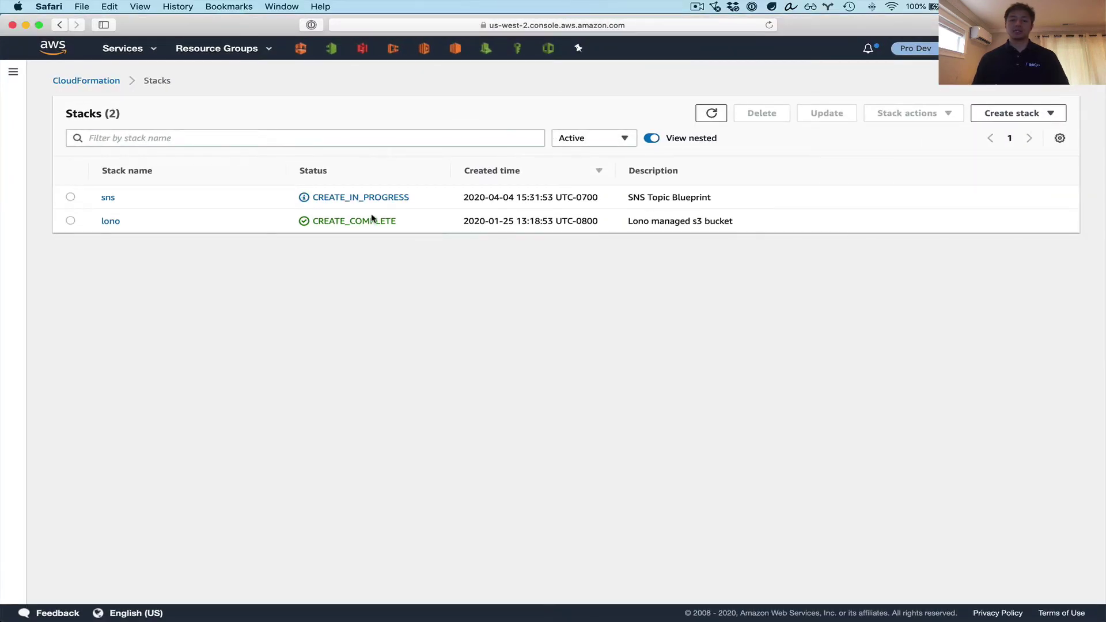
left_click(108, 199)
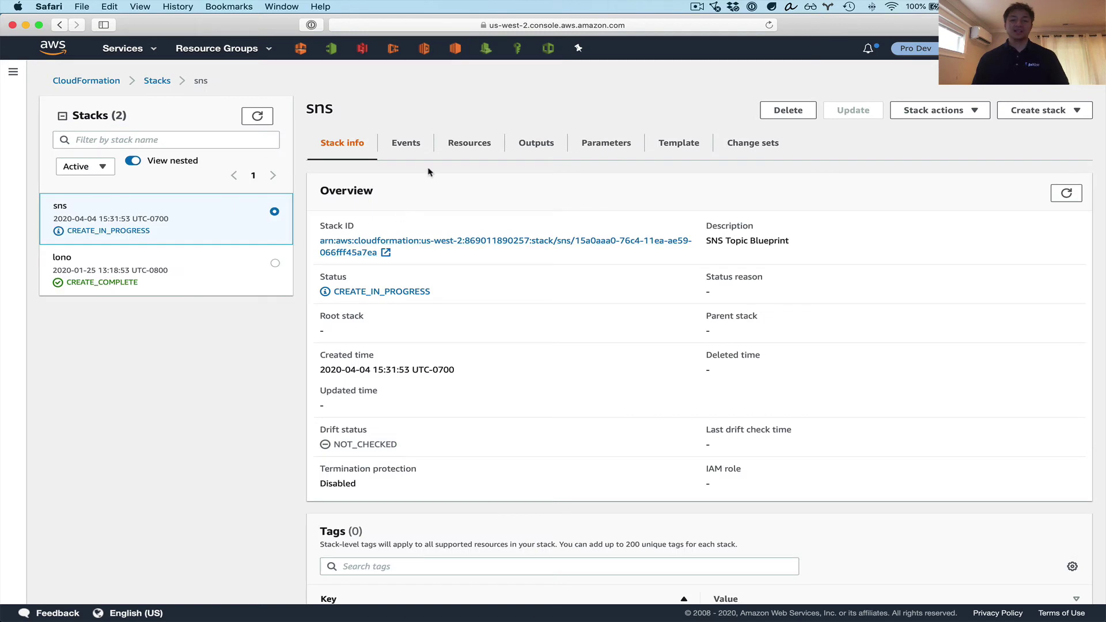
left_click(422, 149)
left_click(1066, 193)
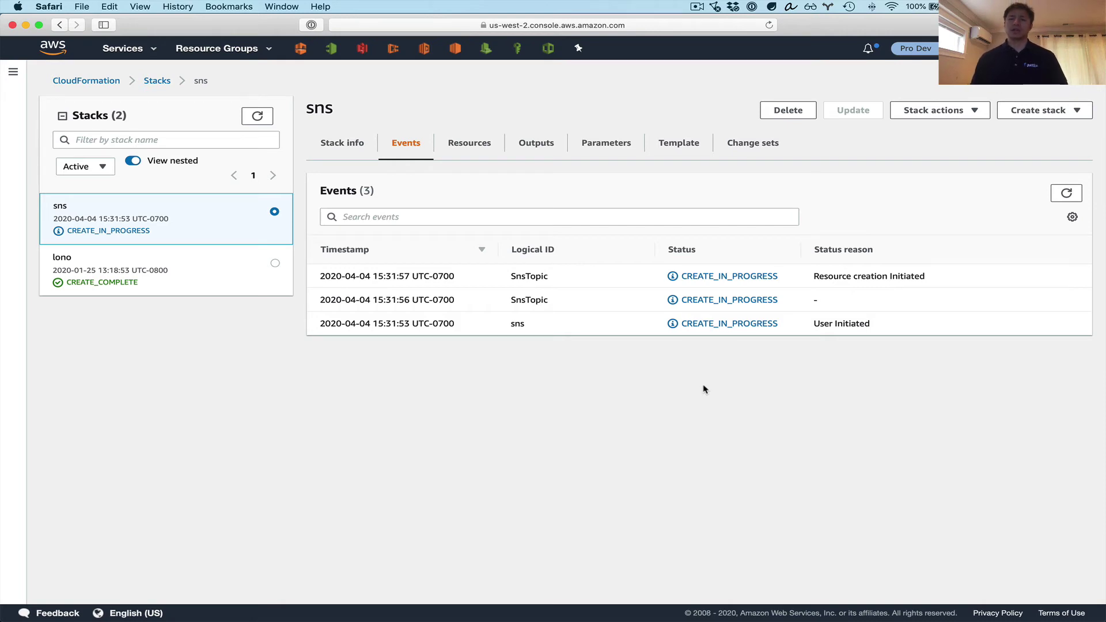
left_click(1060, 192)
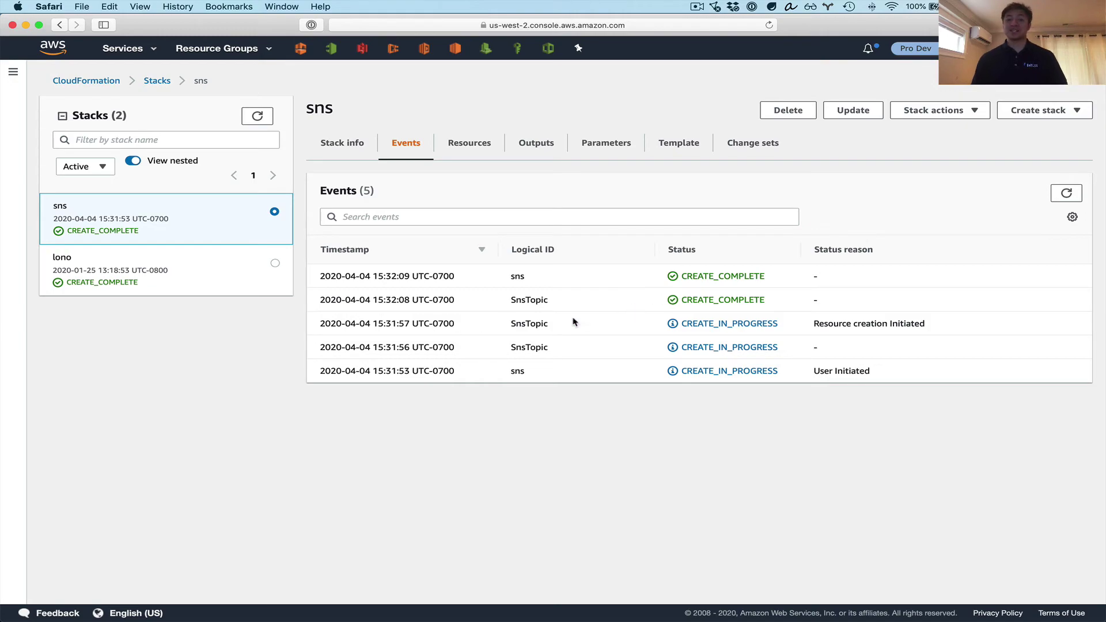
- Check the Cloud9 deploy output, then view the stack's Resources showing the SnsTopic
key("ctrl+Up")
left_click(427, 321)
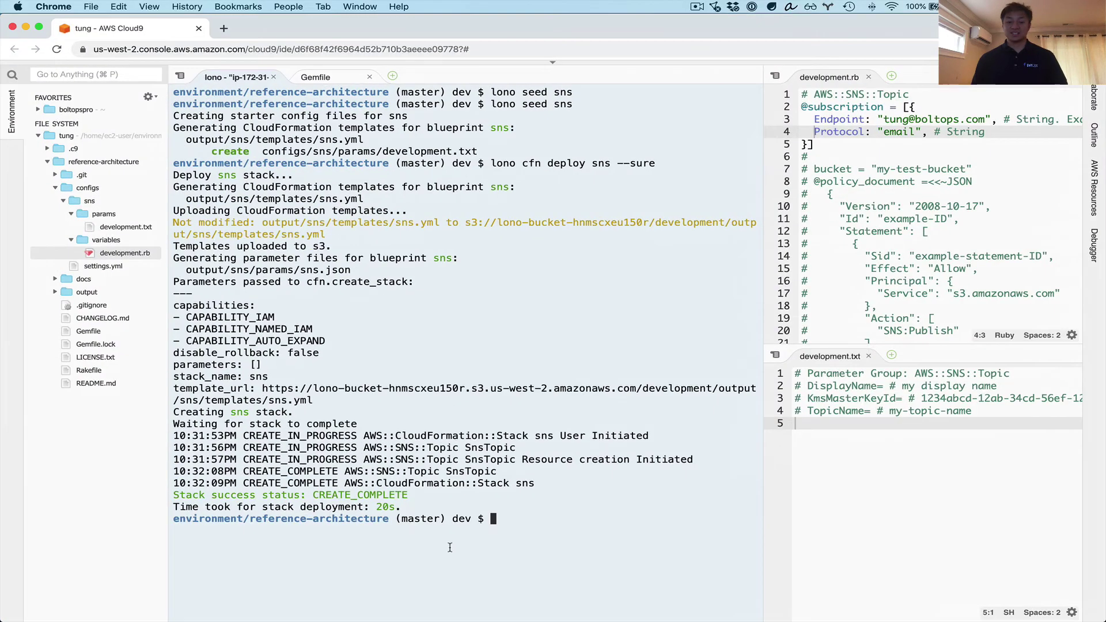
key("ctrl+Up")
left_click(526, 454)
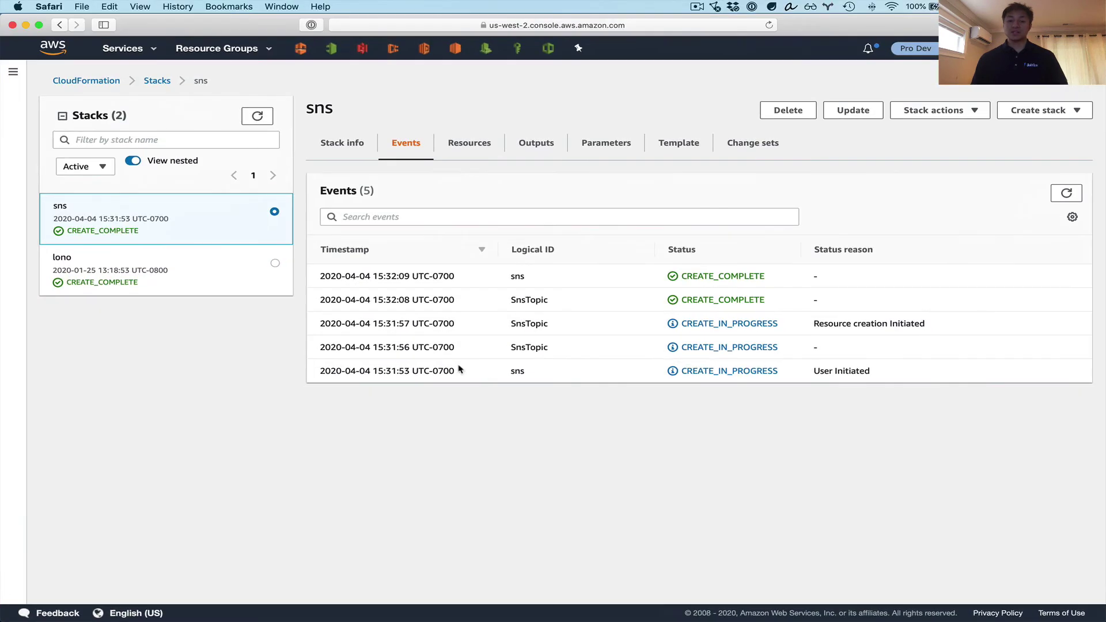
left_click(469, 145)
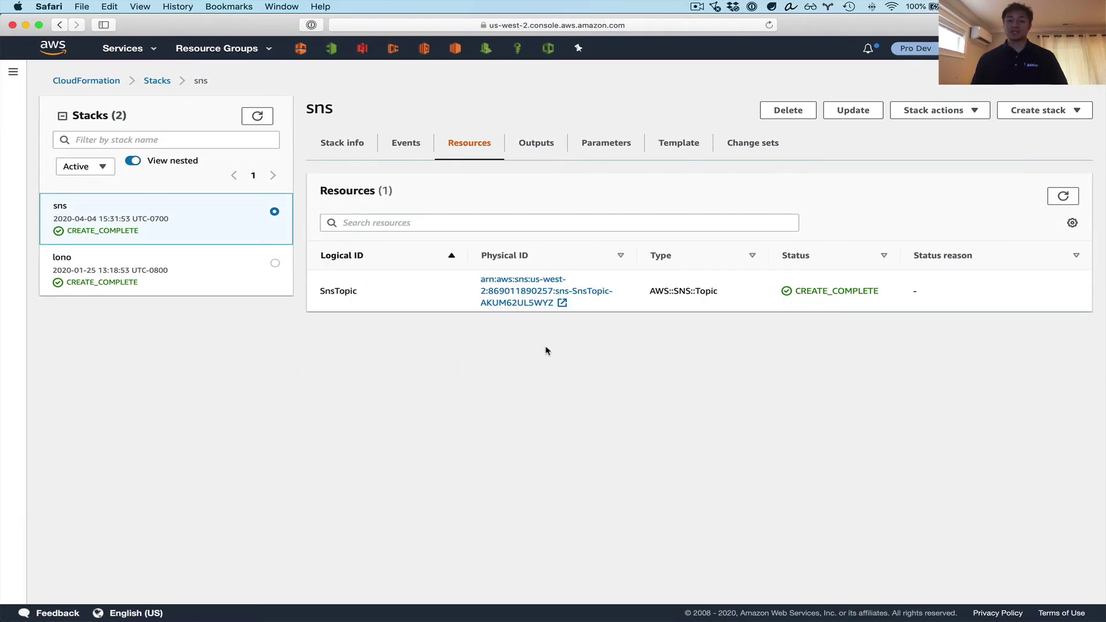
- Open sns-SnsTopic-AKUM62UL5WYZ from Topics, view its access policy, then its pending EMAIL subscription
left_click(517, 297)
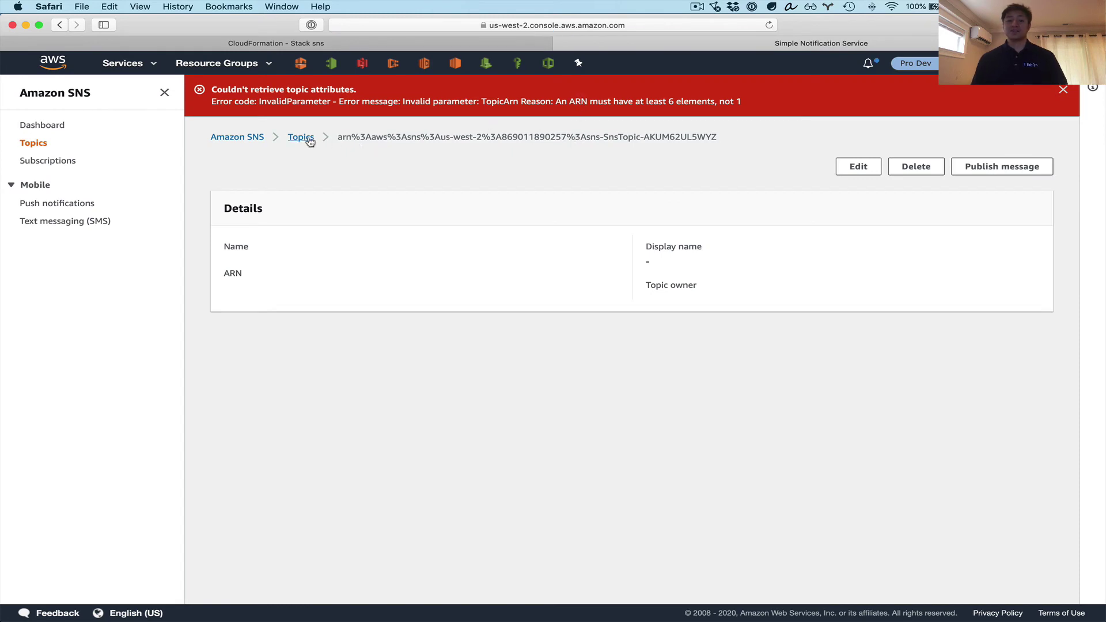
left_click(310, 141)
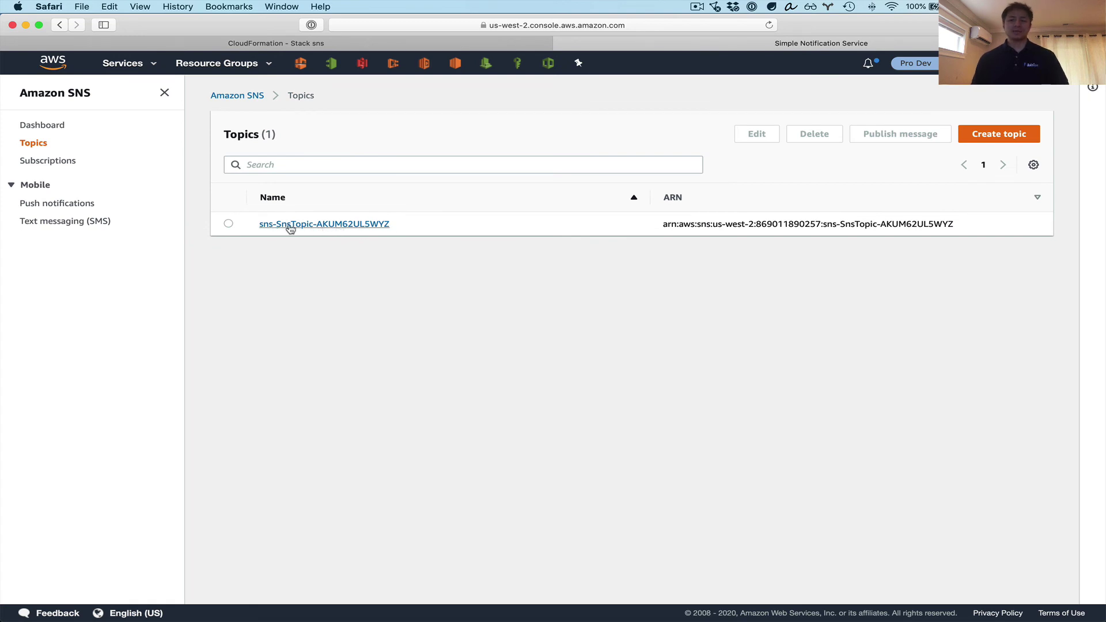
left_click(305, 224)
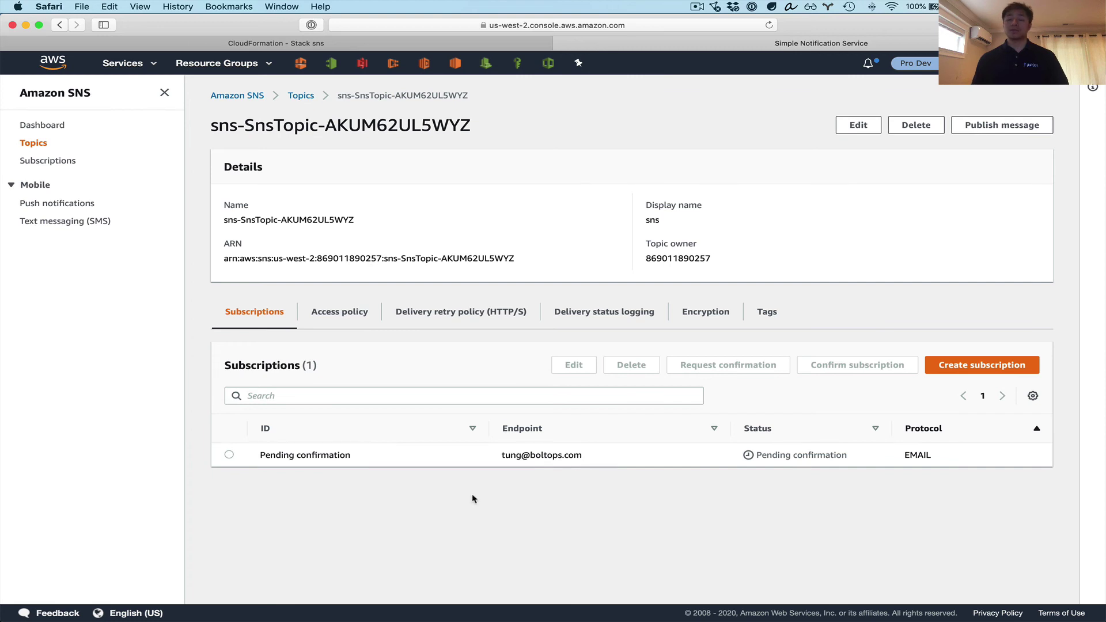
left_click(351, 320)
scroll(297, 346, "down", 2)
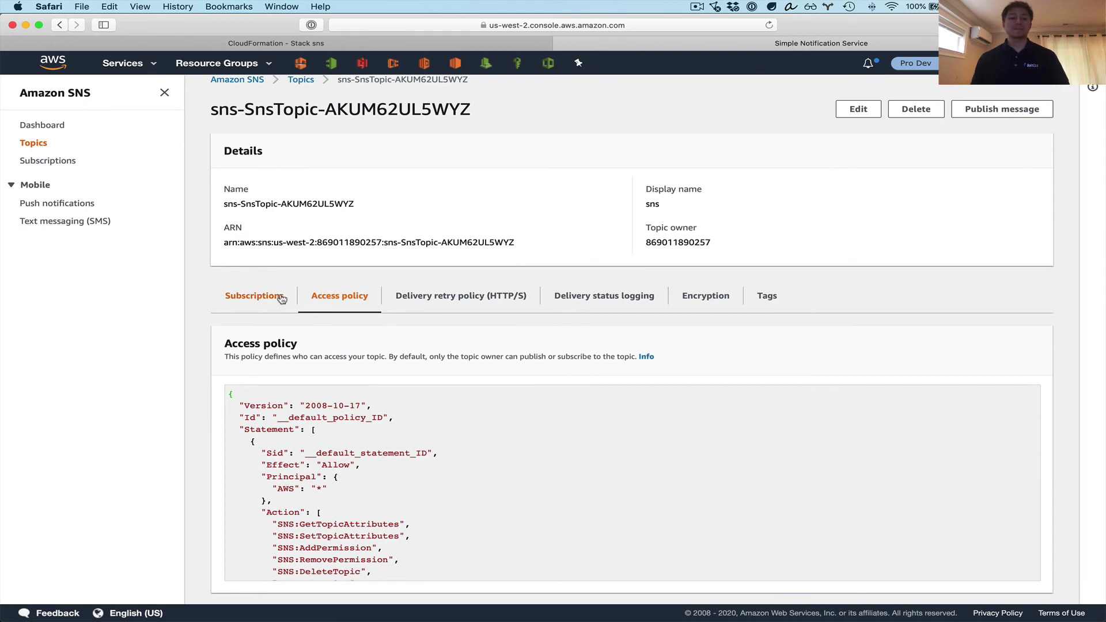
left_click(277, 302)
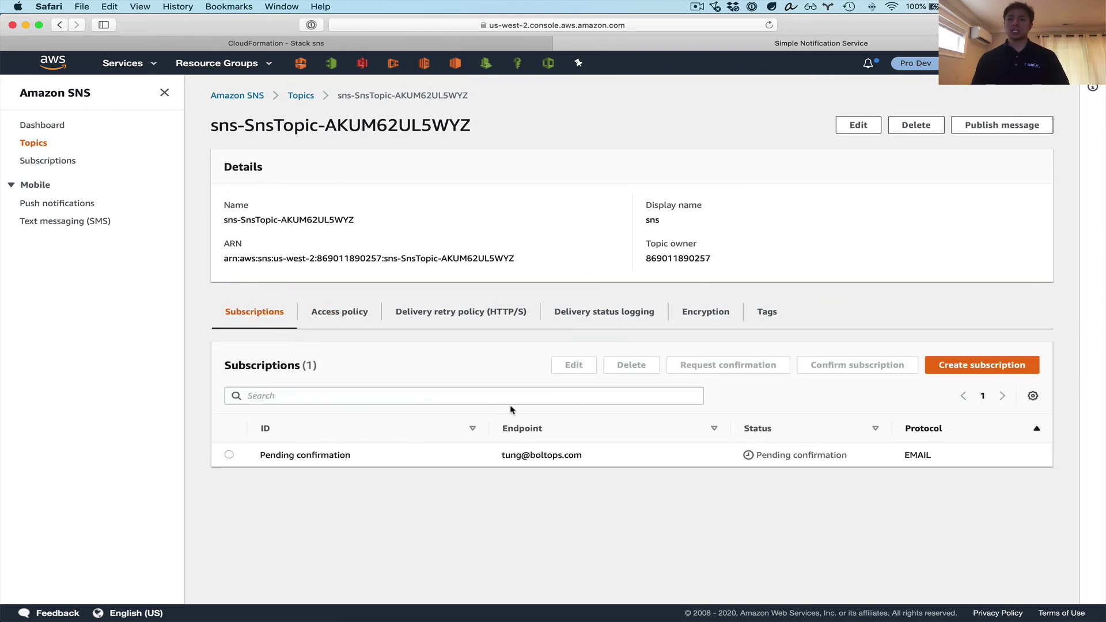
key("ctrl+Up")
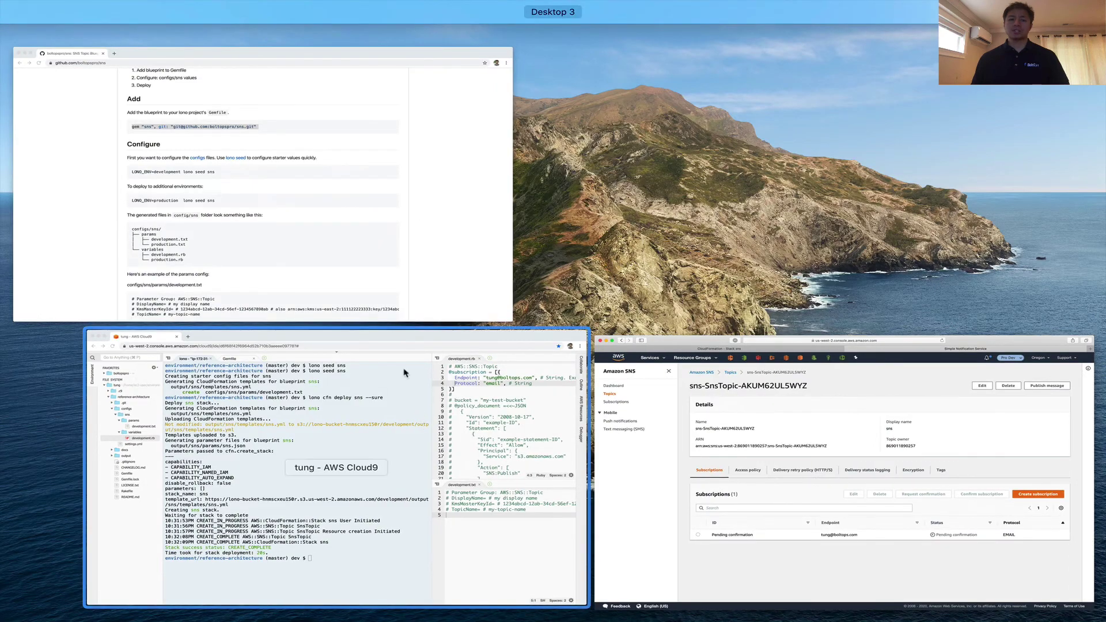
- Glance at the SNS topic's edit form, then return to the boltopspro/sns README title
left_click(382, 254)
key("ctrl+Up")
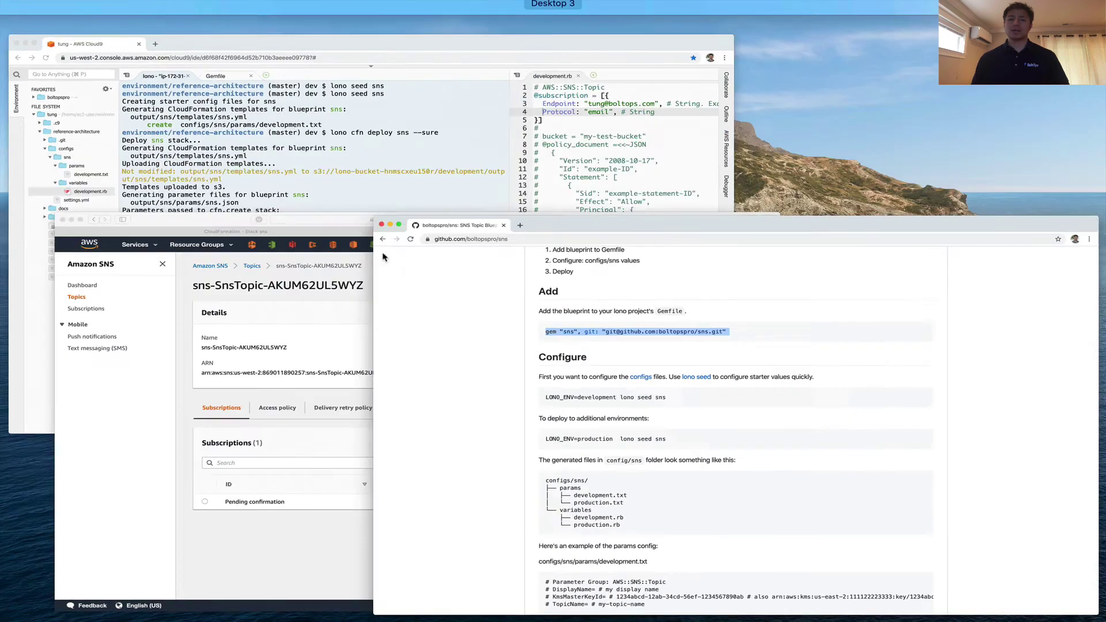
left_click(380, 404)
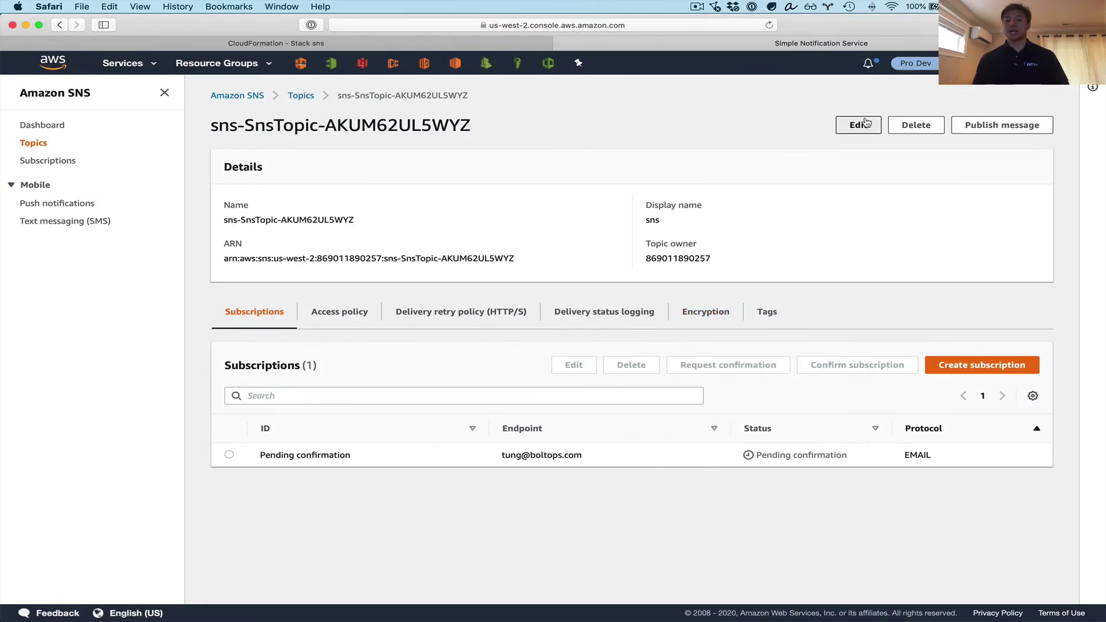
left_click(858, 125)
scroll(414, 377, "left", 5)
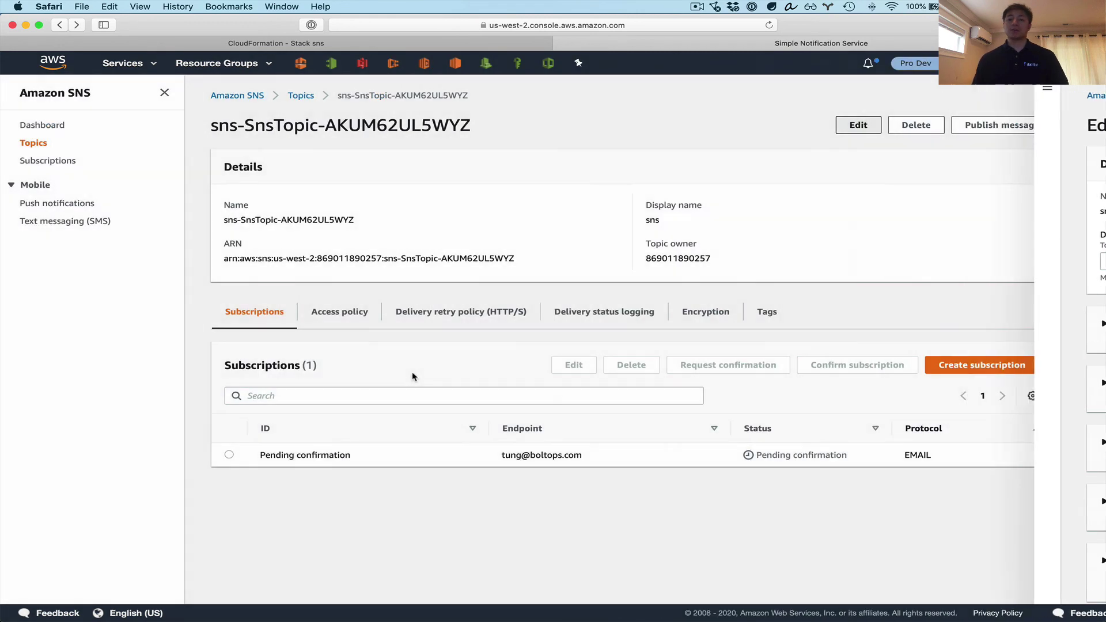
key("ctrl+Up")
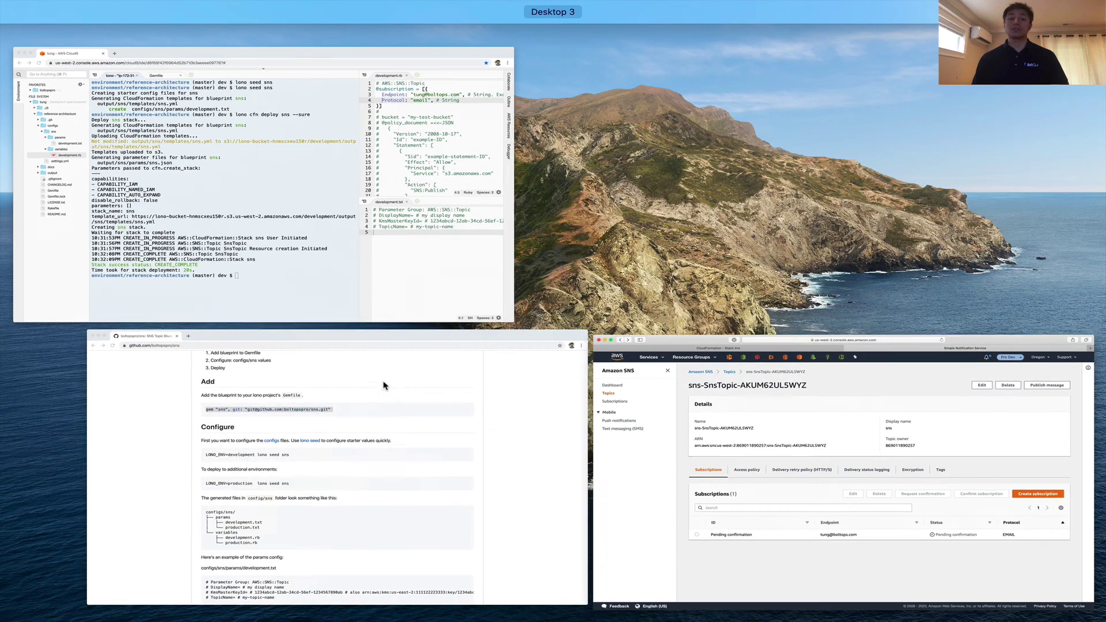
left_click(375, 429)
scroll(431, 369, "up", 5)
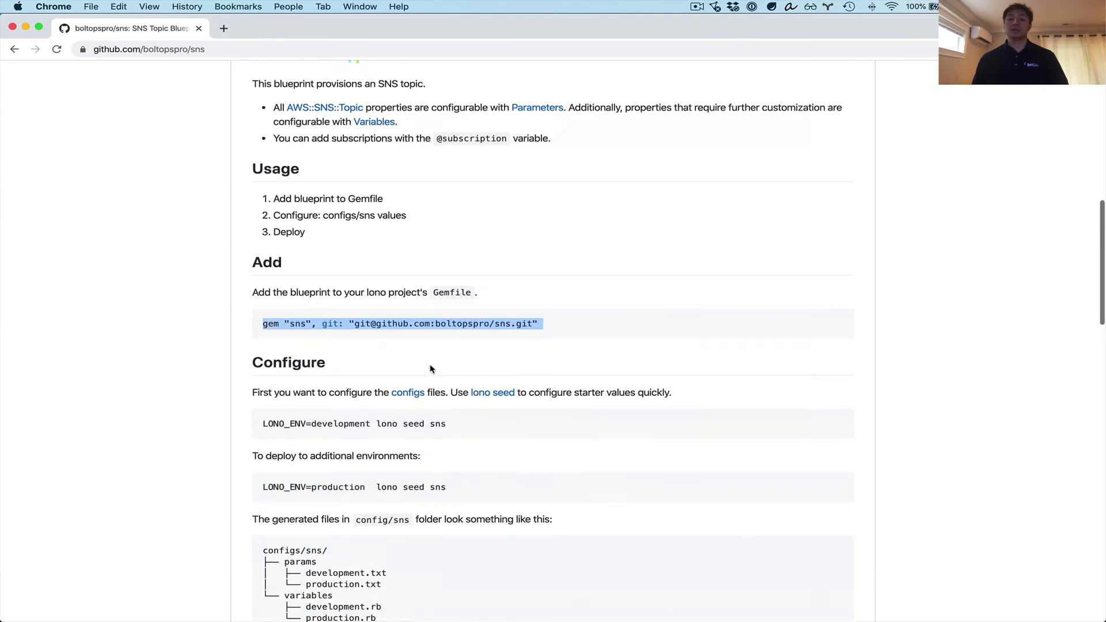
scroll(431, 368, "down", 3)
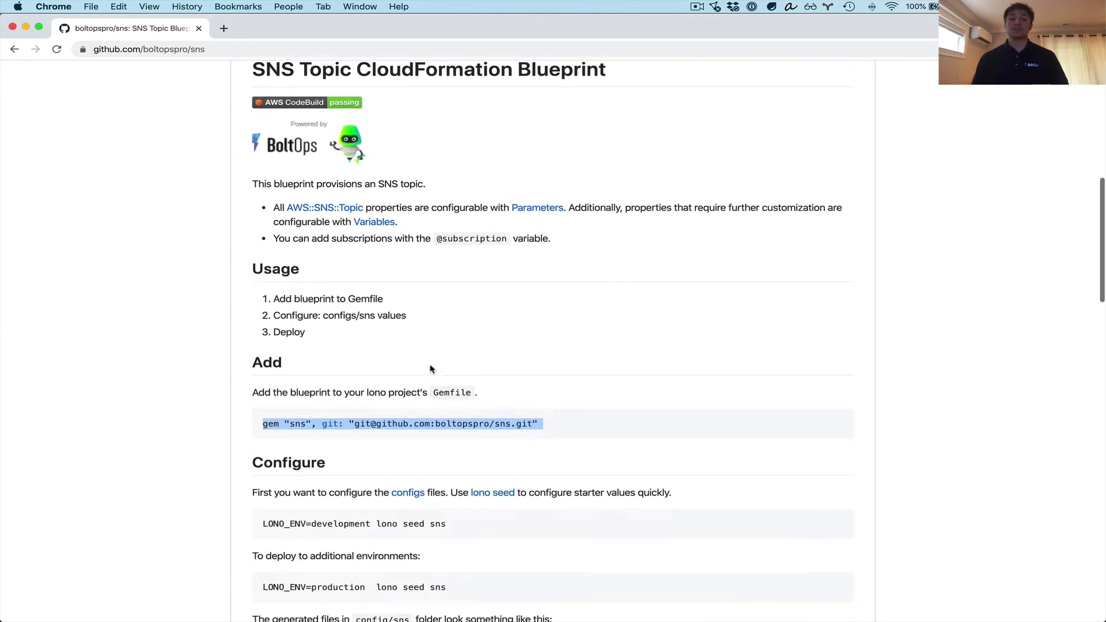
left_click(569, 354)
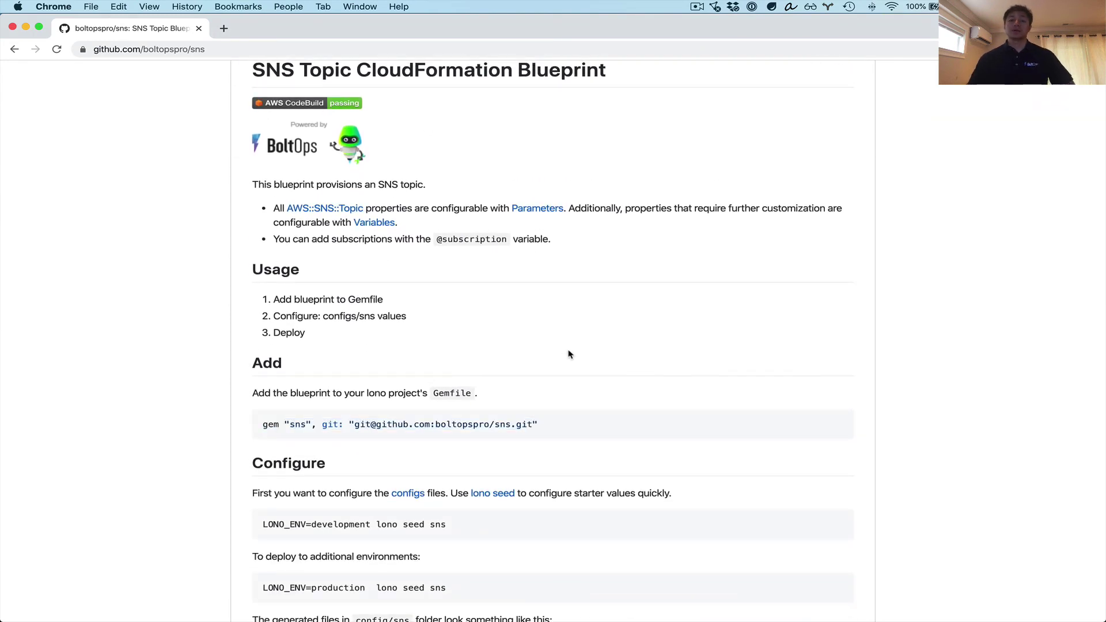